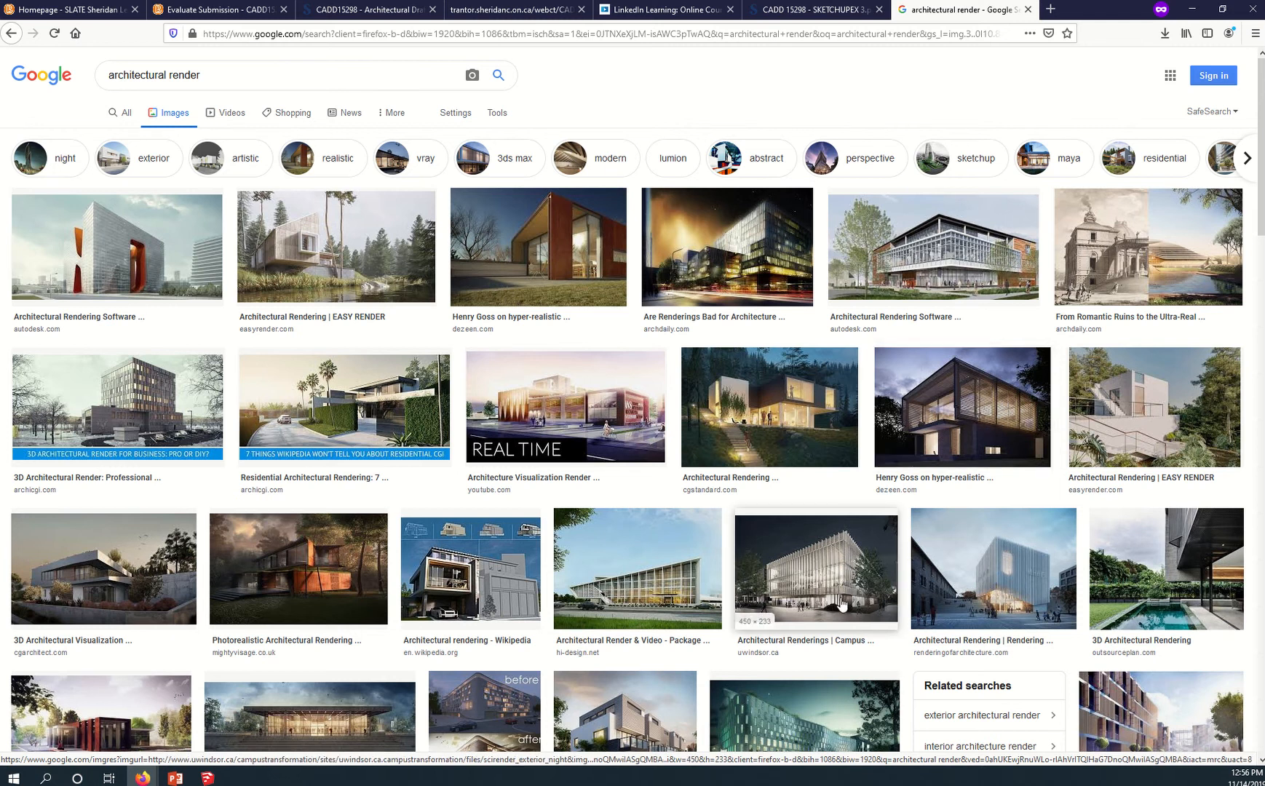
Preview the campus and photorealistic house examples among the architectural render image results.
{"action": "left_click", "coordinate": [843, 584]}
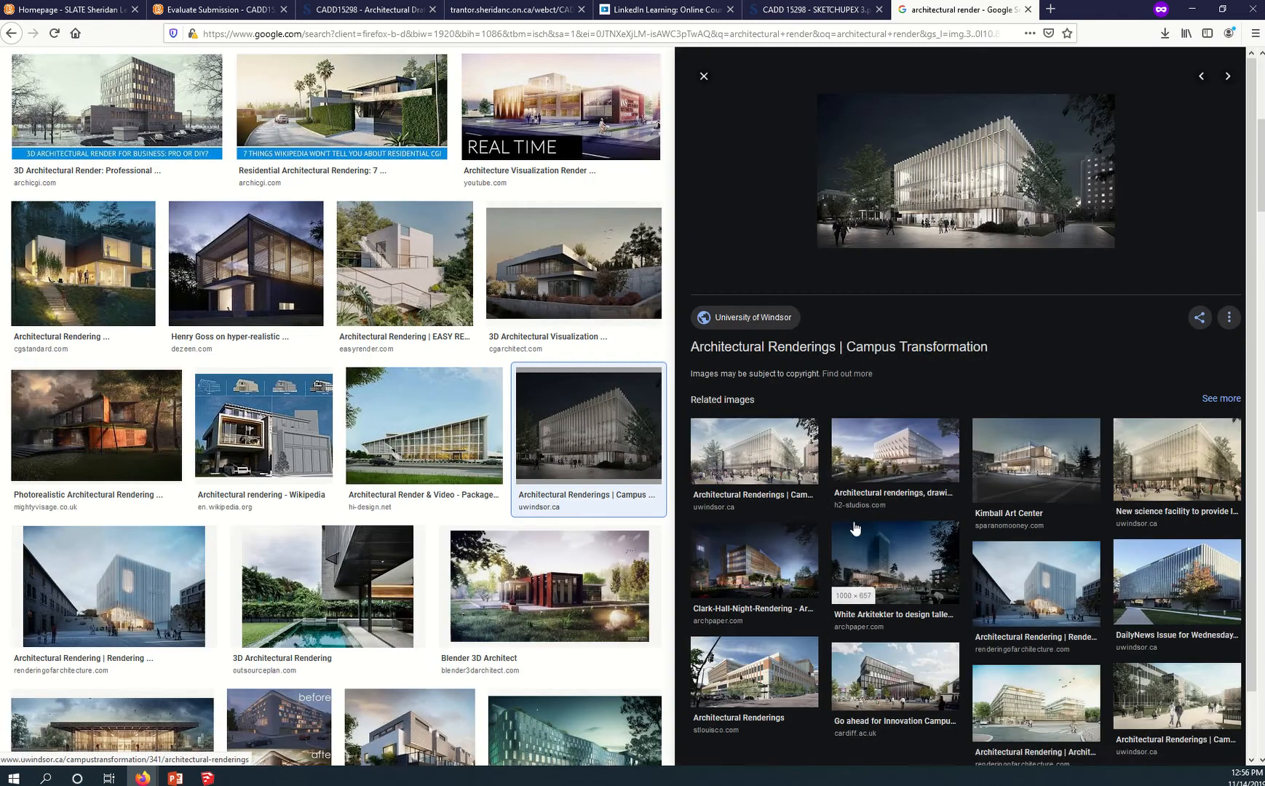
{"action": "left_click", "coordinate": [753, 452]}
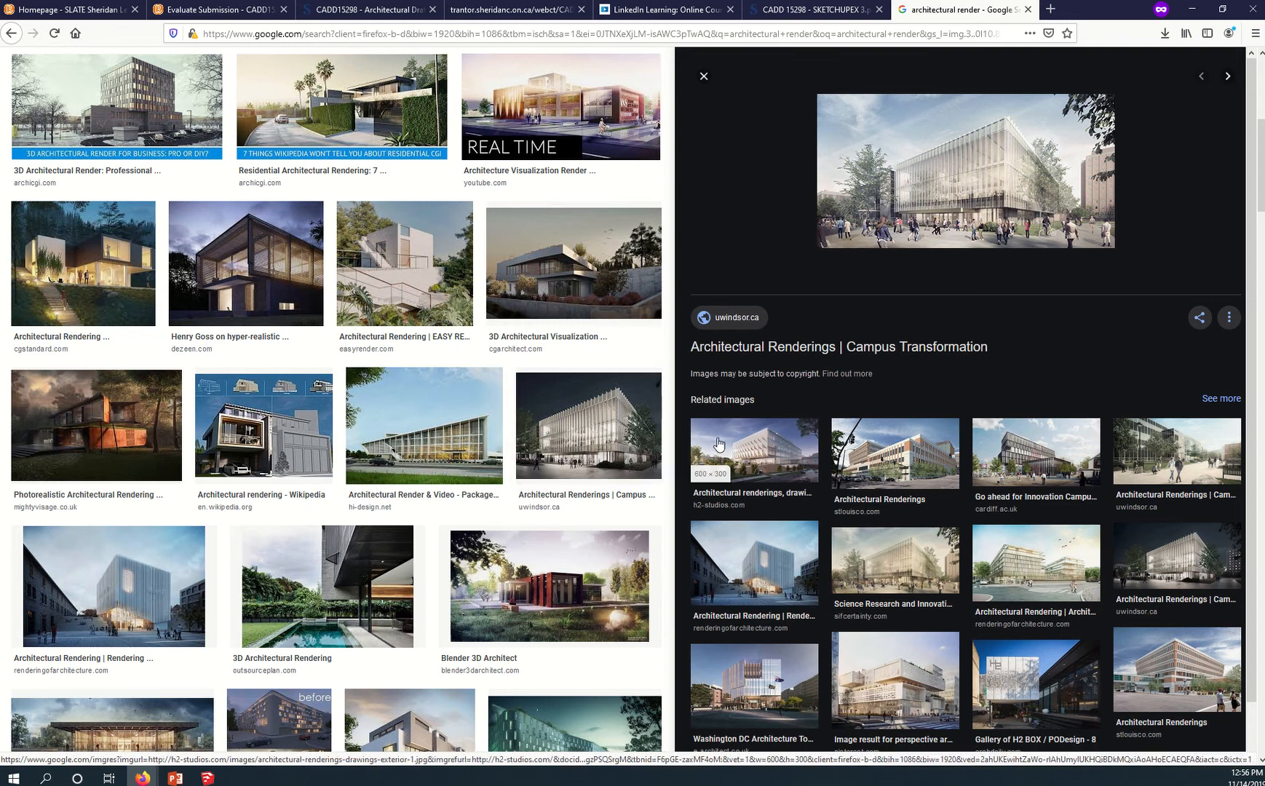
{"action": "left_click", "coordinate": [117, 422]}
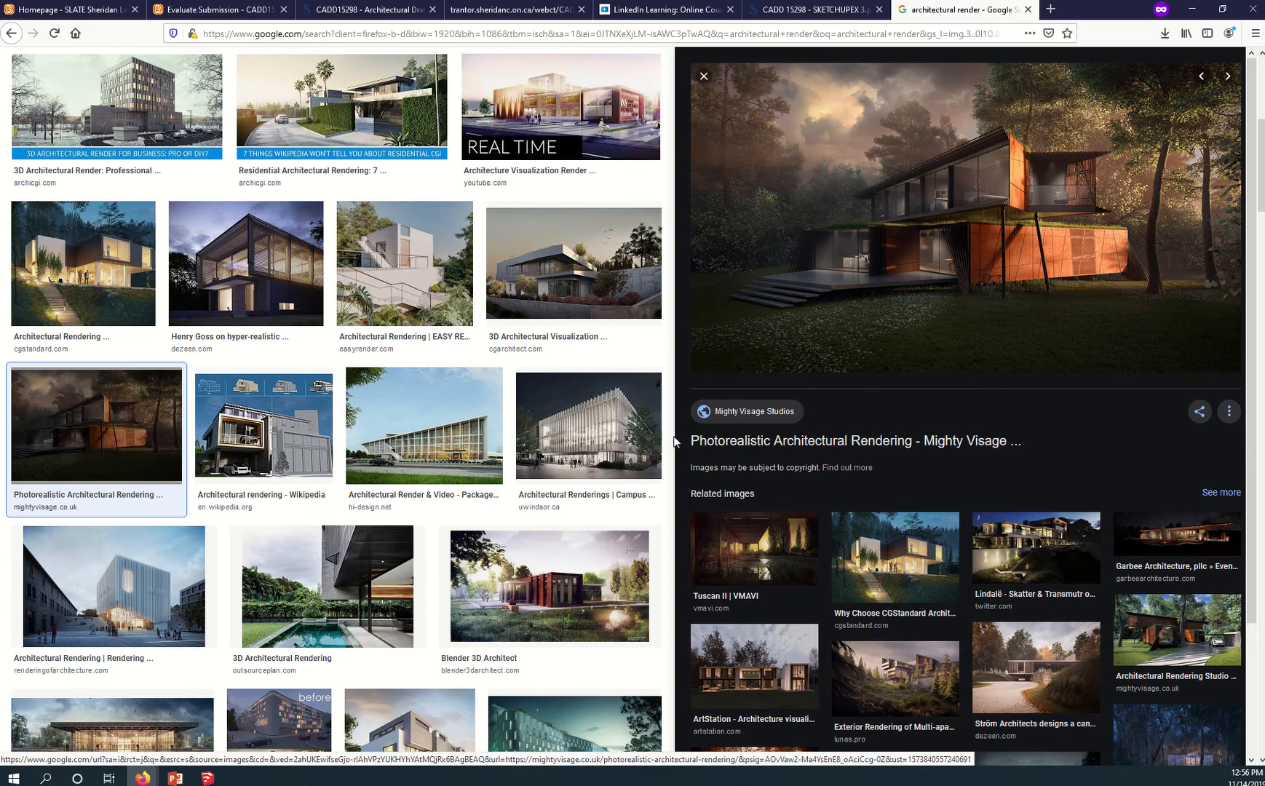
{"action": "left_click", "coordinate": [581, 567]}
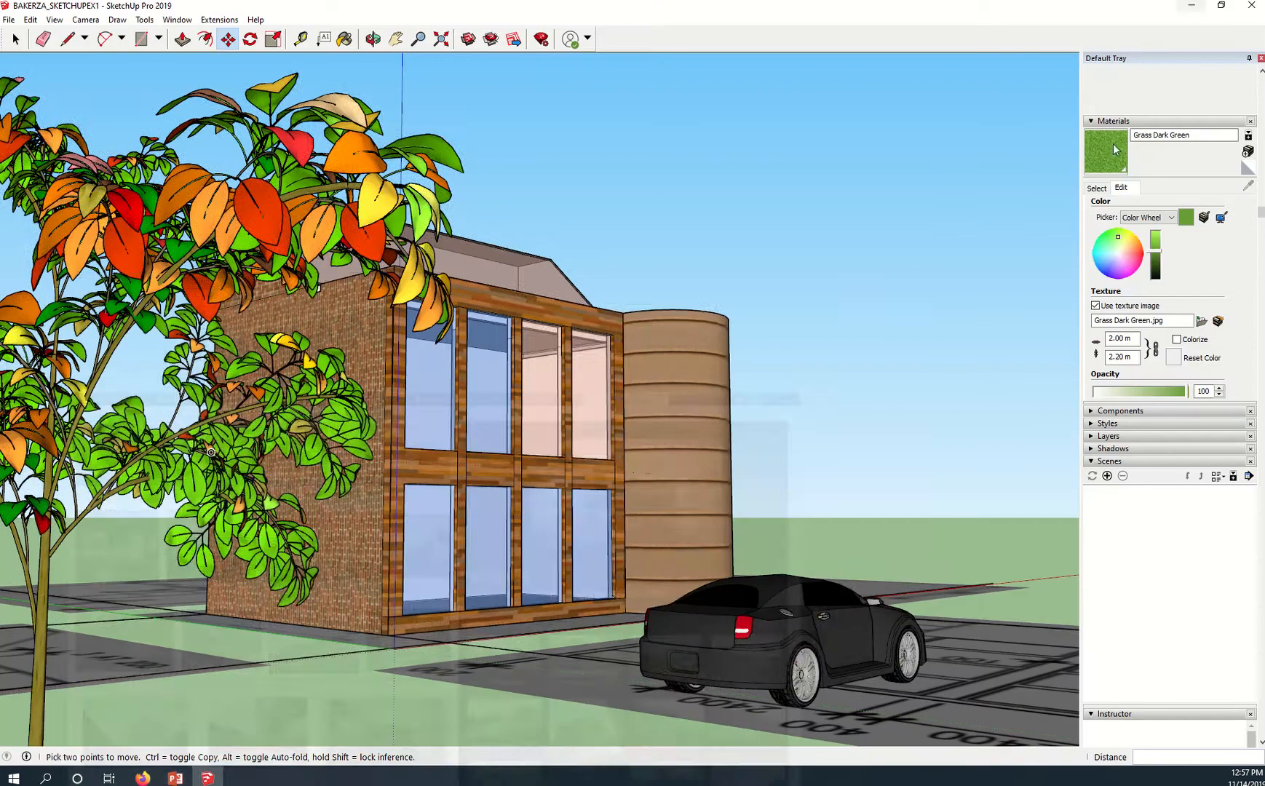
Switch to SketchUp, frame an exterior perspective of the building with the car and tree, and add a scene from it.
{"action": "left_click", "coordinate": [1195, 9]}
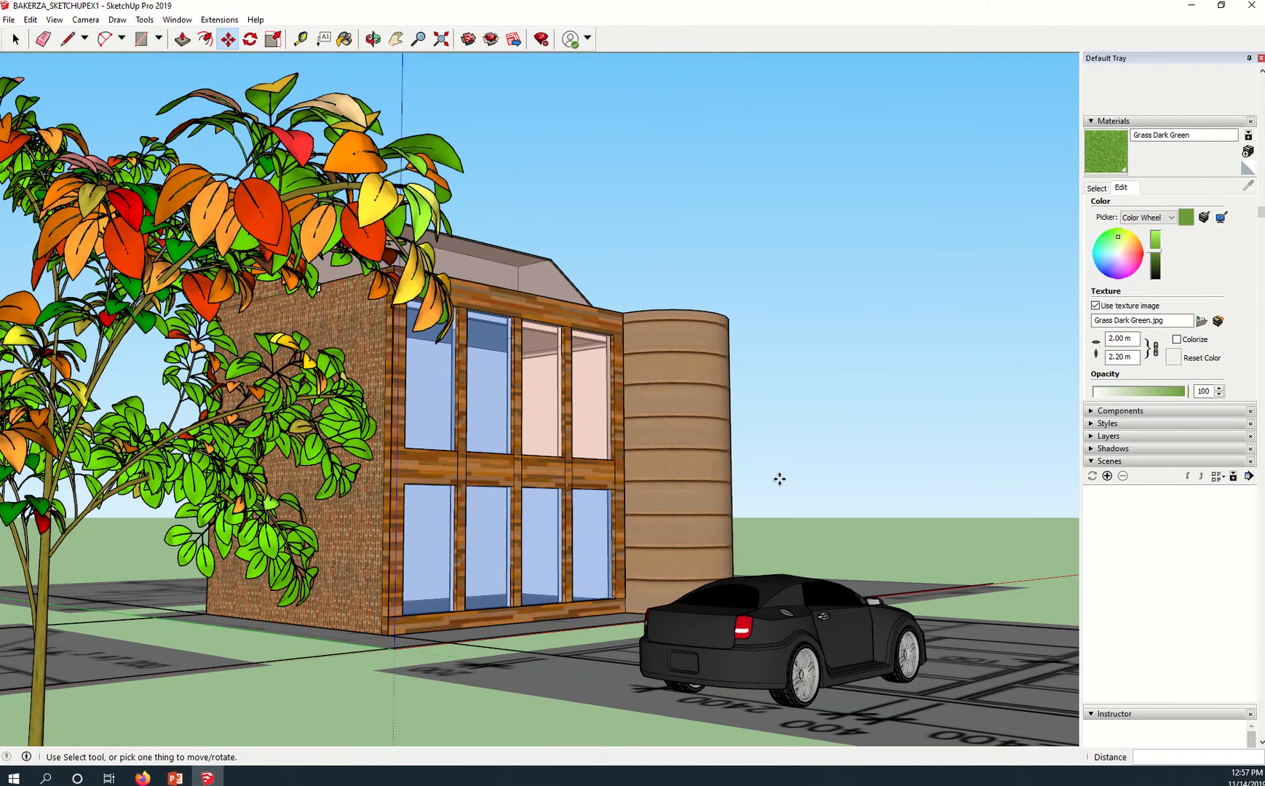
{"action": "middle_click_drag", "start_coordinate": [599, 647], "coordinate": [272, 564]}
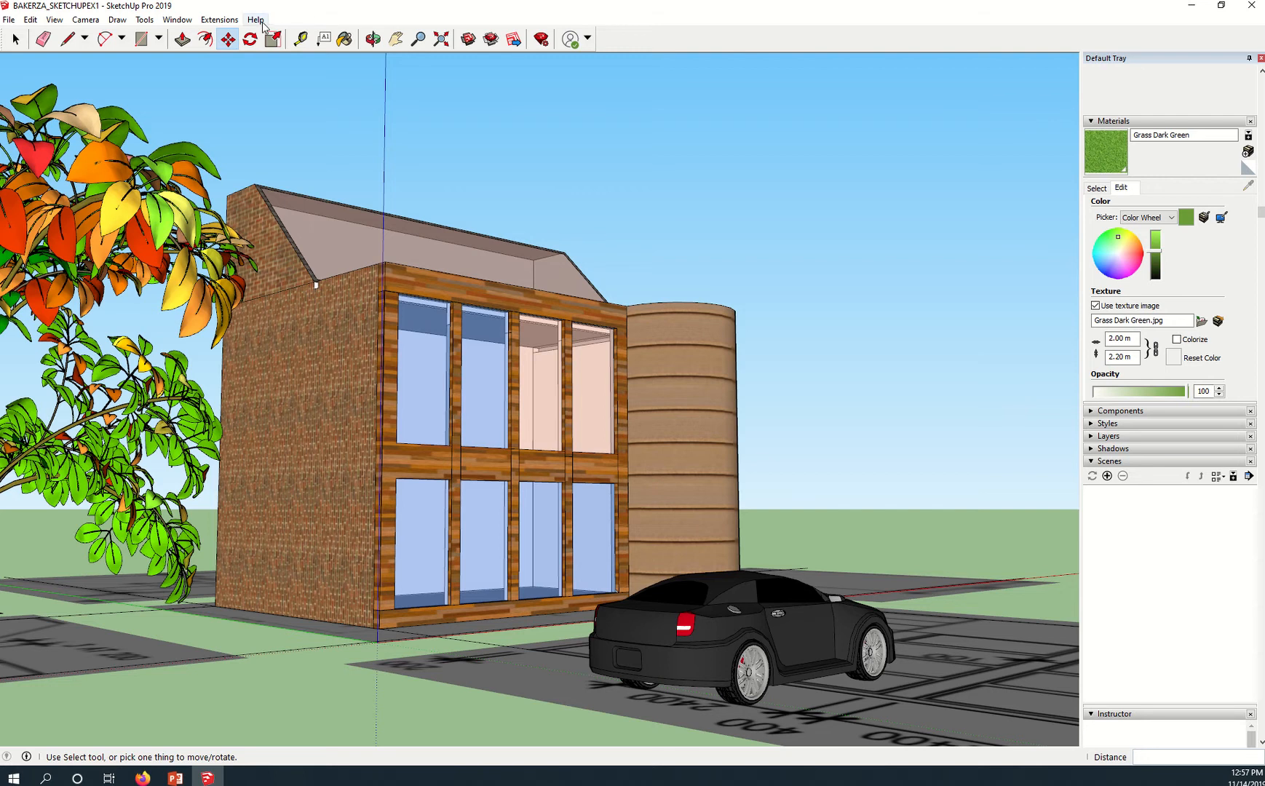
{"action": "left_click", "coordinate": [173, 23]}
{"action": "mouse_move", "coordinate": [202, 35]}
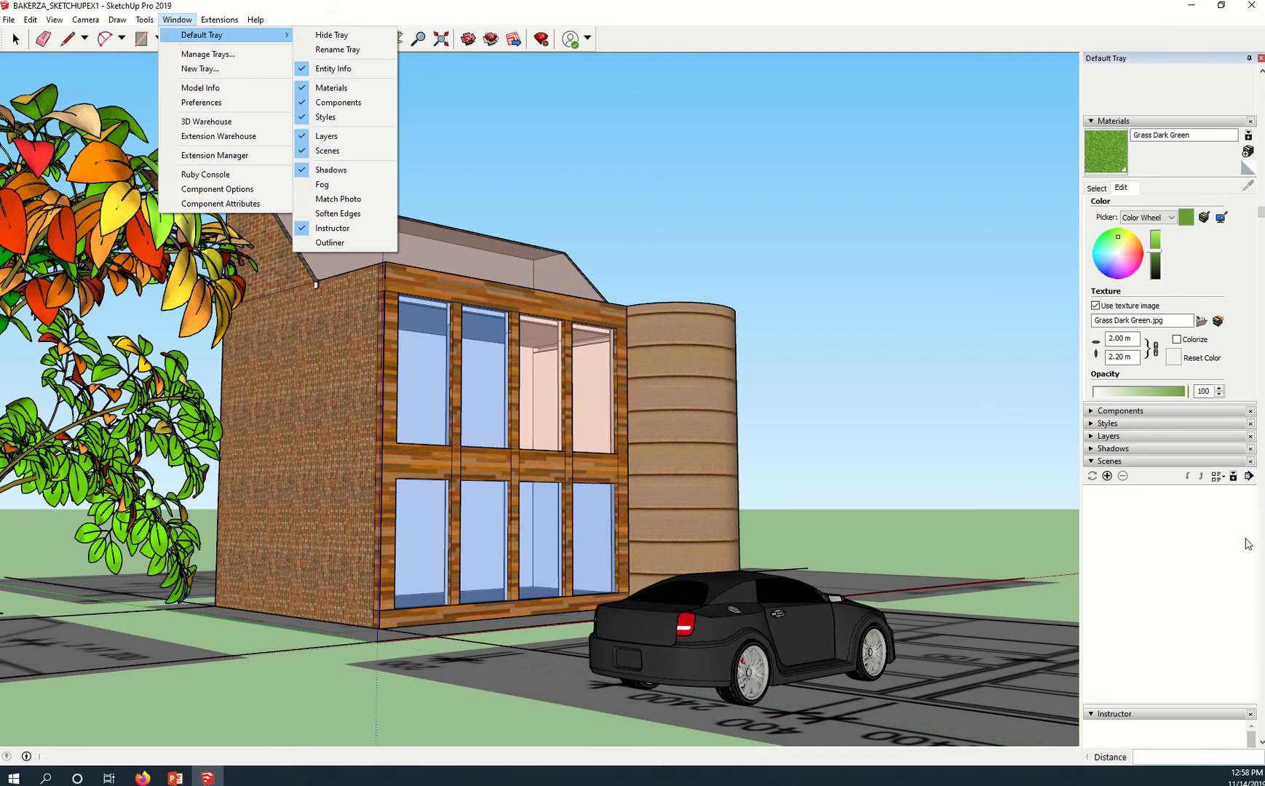
{"action": "left_click", "coordinate": [1228, 553]}
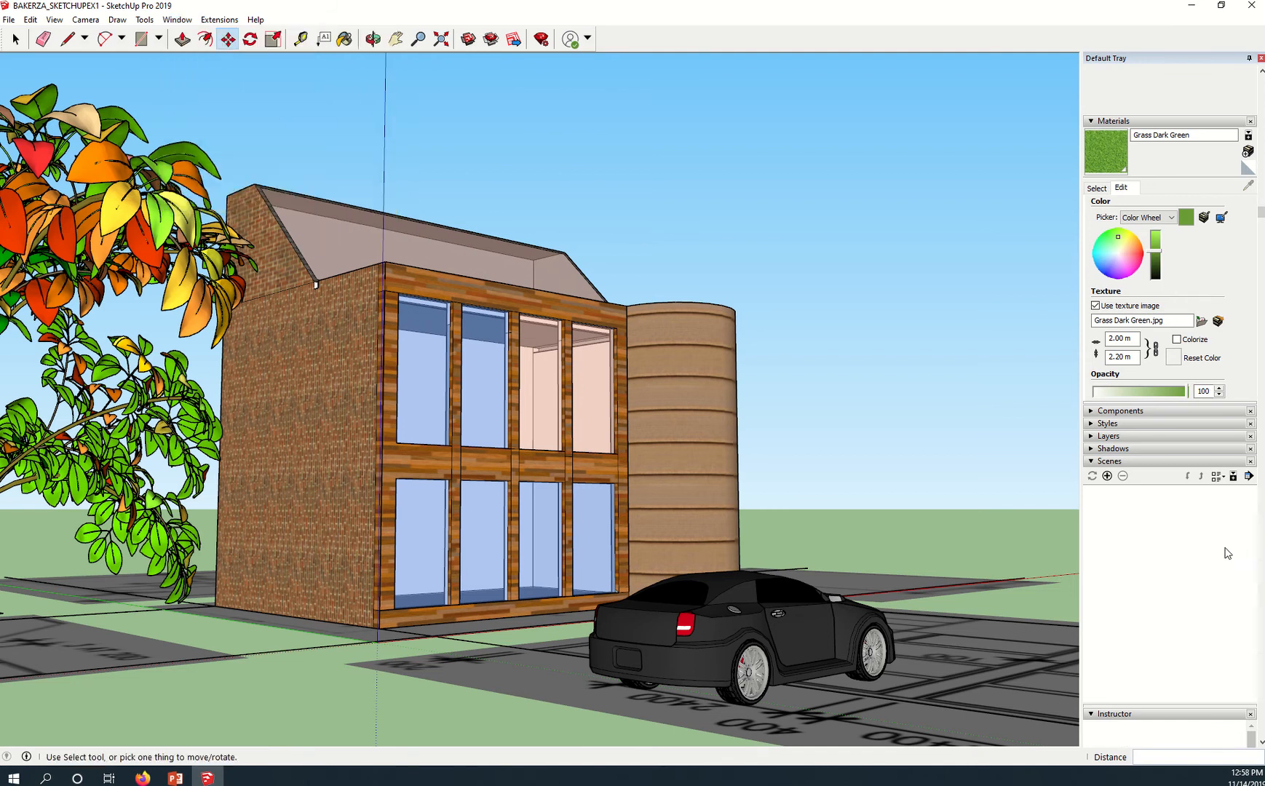
{"action": "left_click", "coordinate": [1109, 476]}
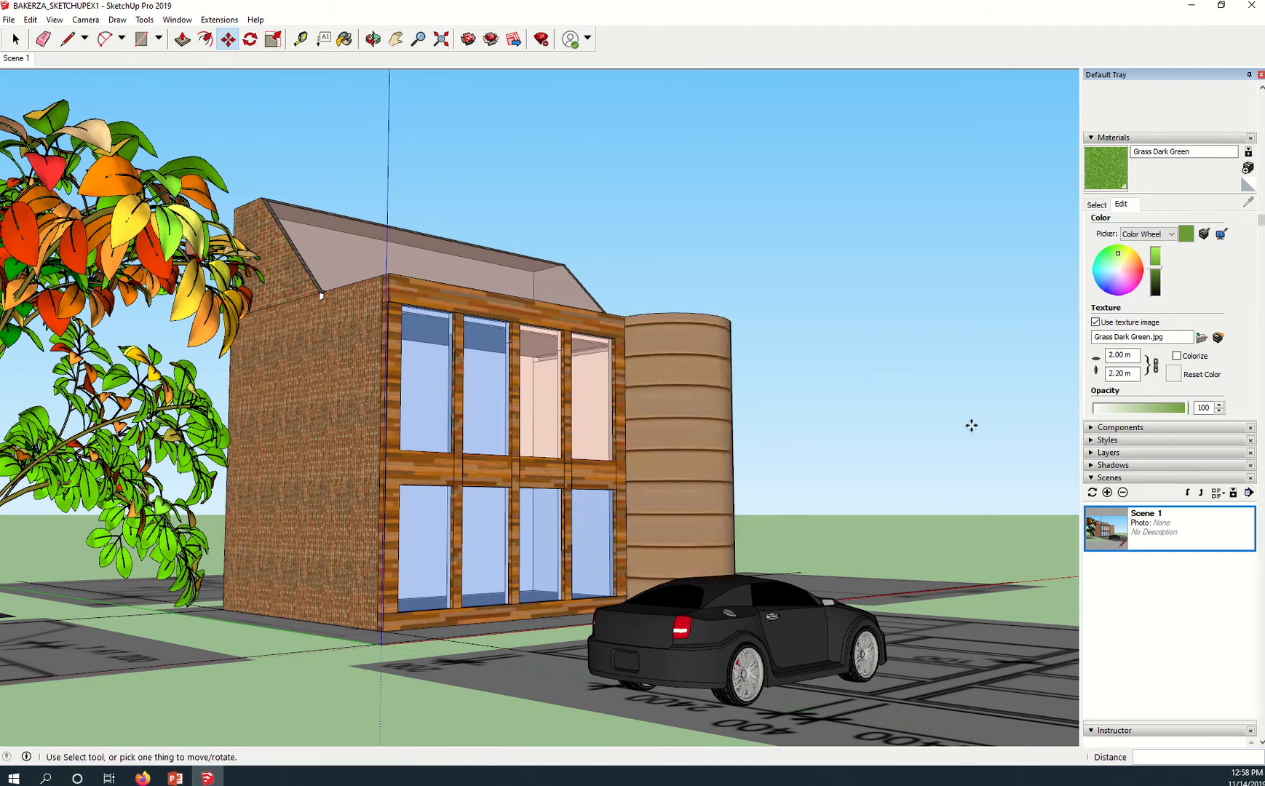
Rename the new scene as Exterior Perspective.
{"action": "right_click", "coordinate": [19, 62]}
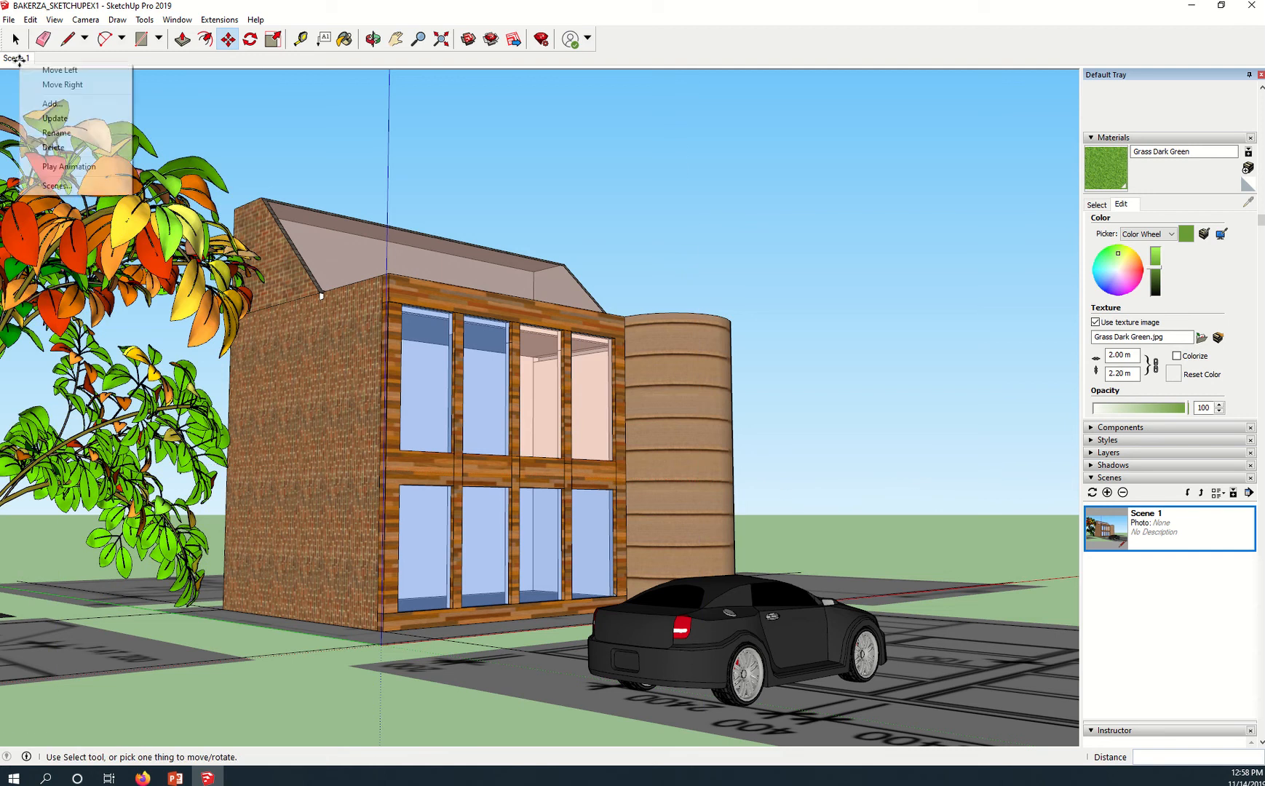
{"action": "left_click", "coordinate": [80, 133]}
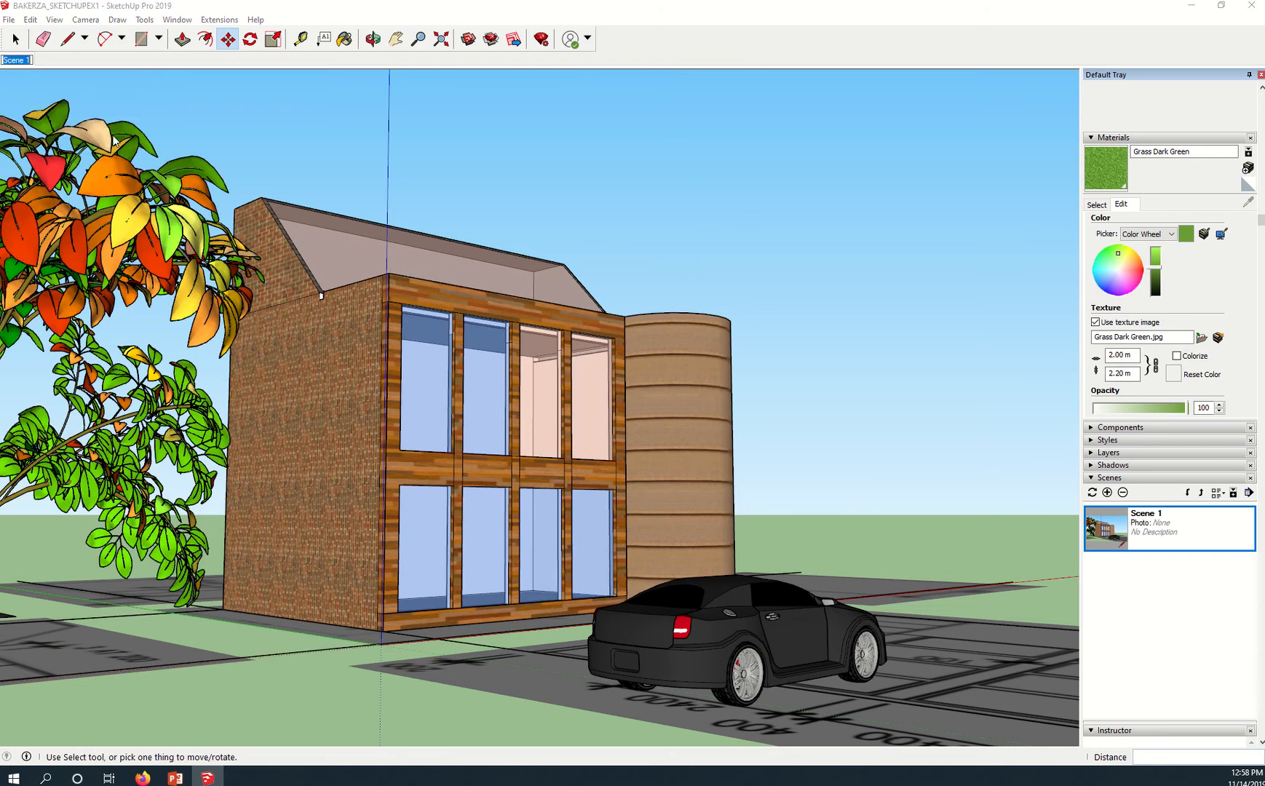
{"action": "left_click", "coordinate": [16, 59]}
{"action": "type", "text": "Exterior Per"}
{"action": "type", "text": "spe"}
{"action": "type", "text": "ctive"}
{"action": "key", "text": "Return"}
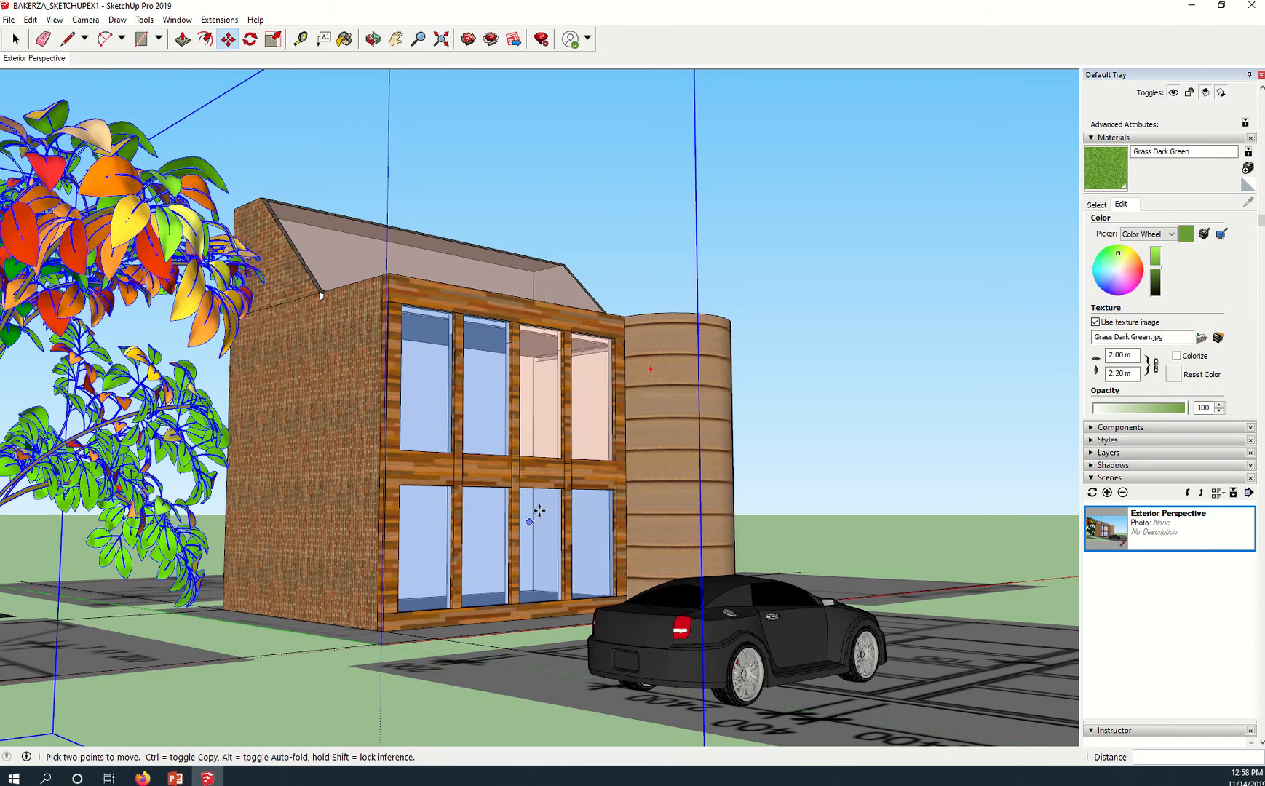
Switch to the standard Front view in parallel projection and hide the car in front of the building.
{"action": "left_click", "coordinate": [86, 21]}
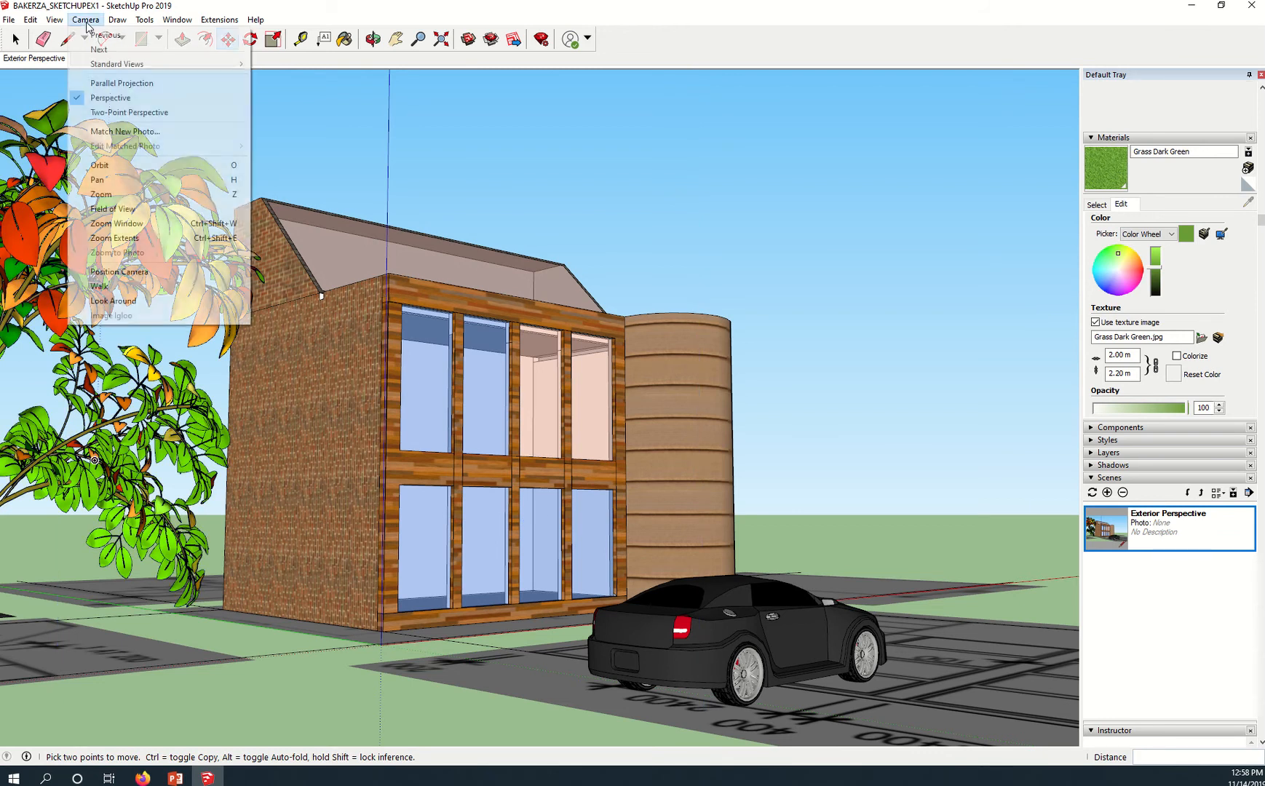
{"action": "mouse_move", "coordinate": [148, 69]}
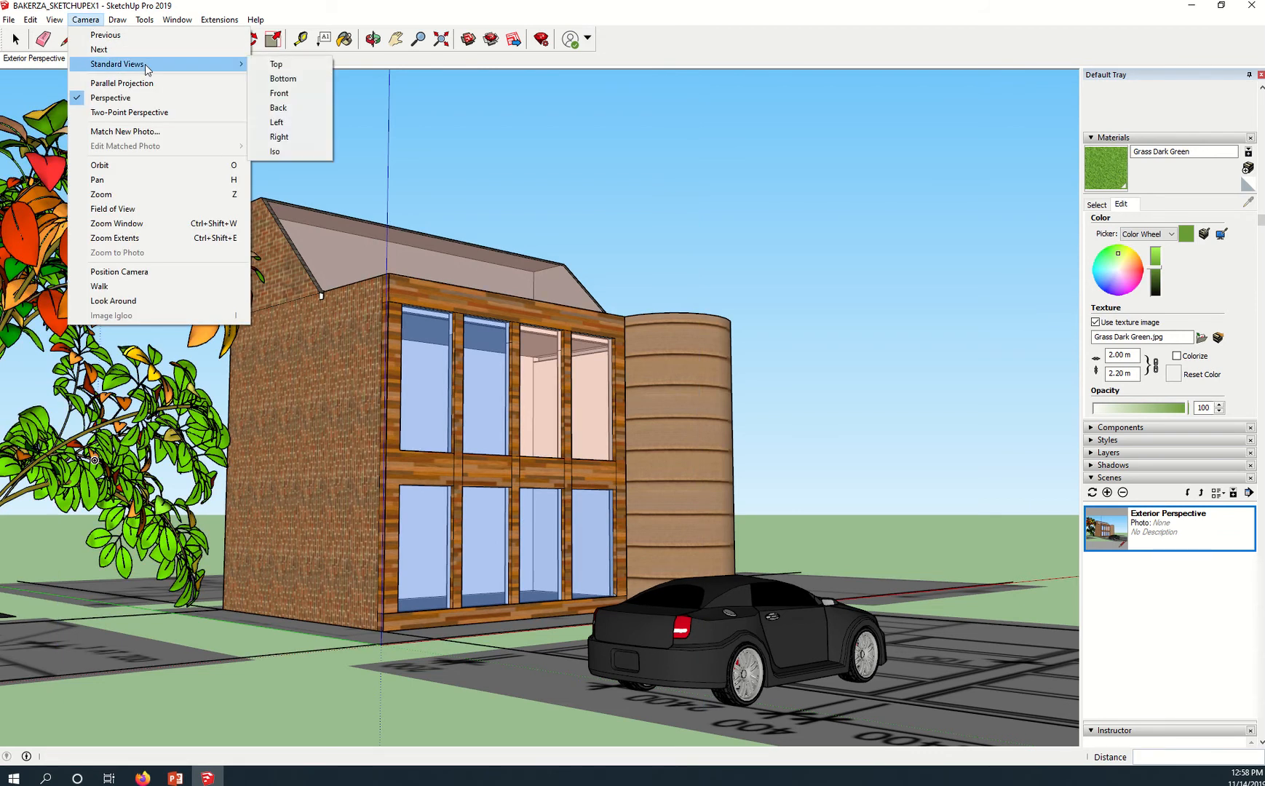
{"action": "left_click", "coordinate": [311, 94]}
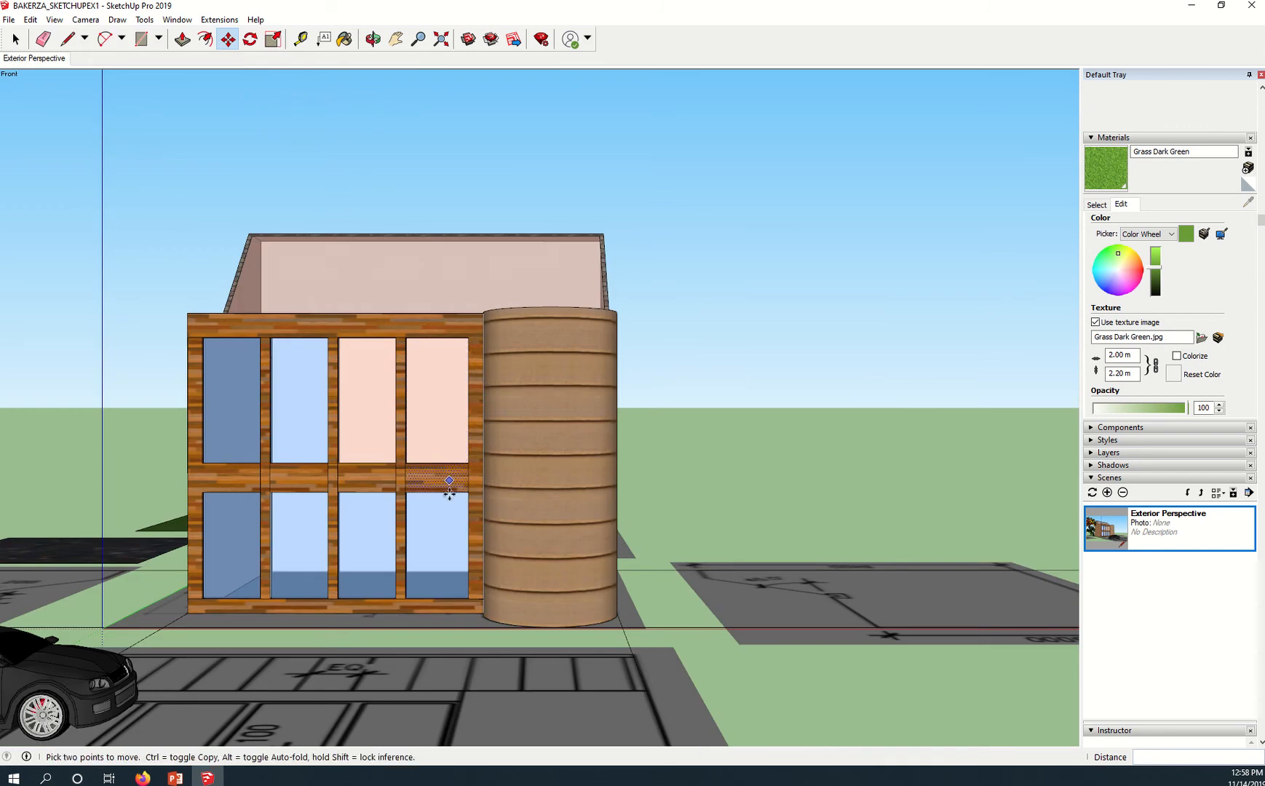
{"action": "left_click", "coordinate": [86, 20]}
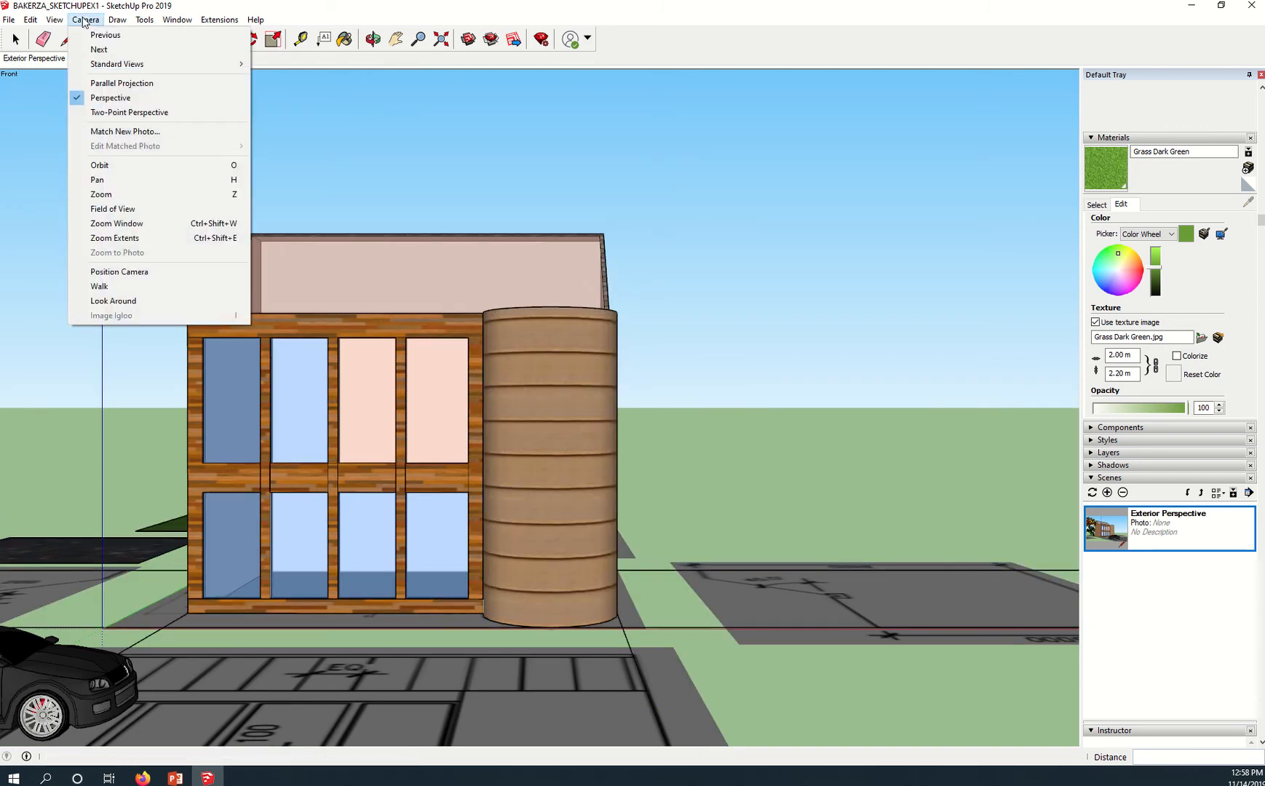
{"action": "left_click", "coordinate": [157, 84]}
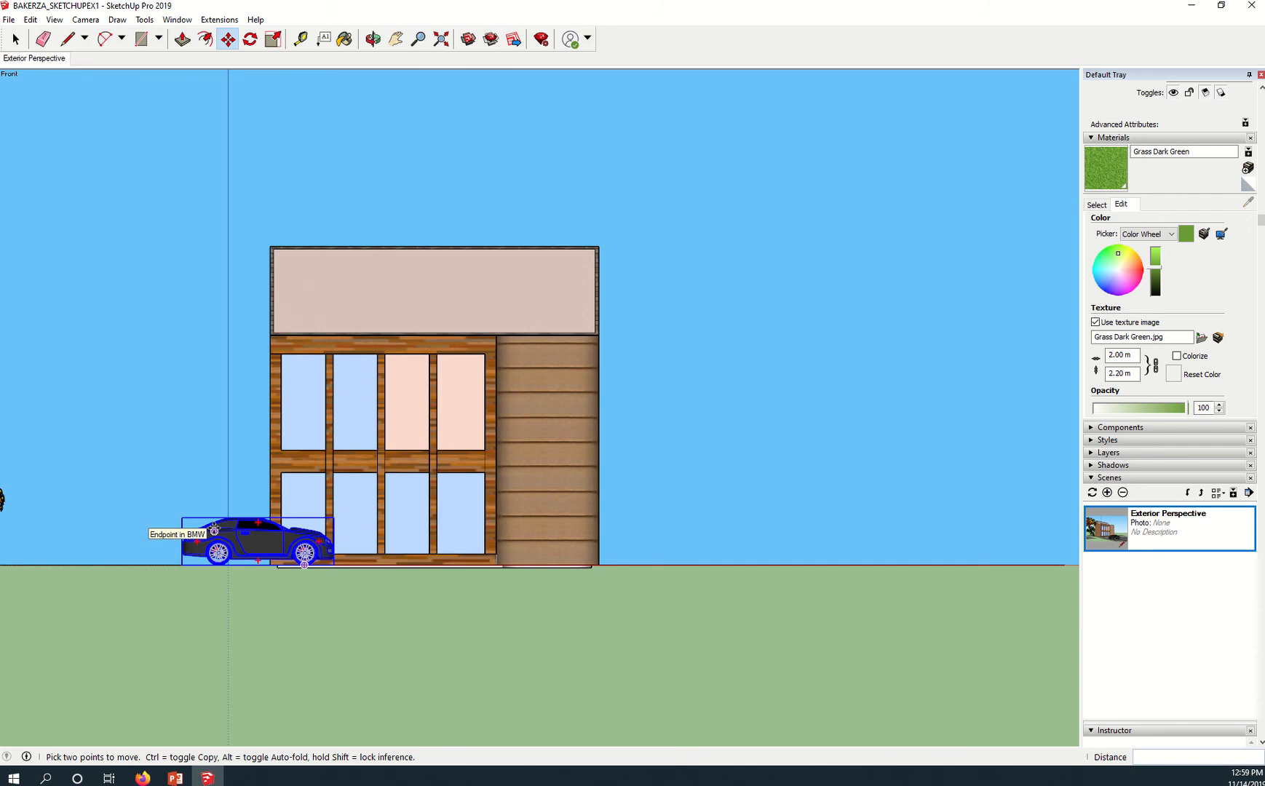
{"action": "right_click", "coordinate": [217, 541]}
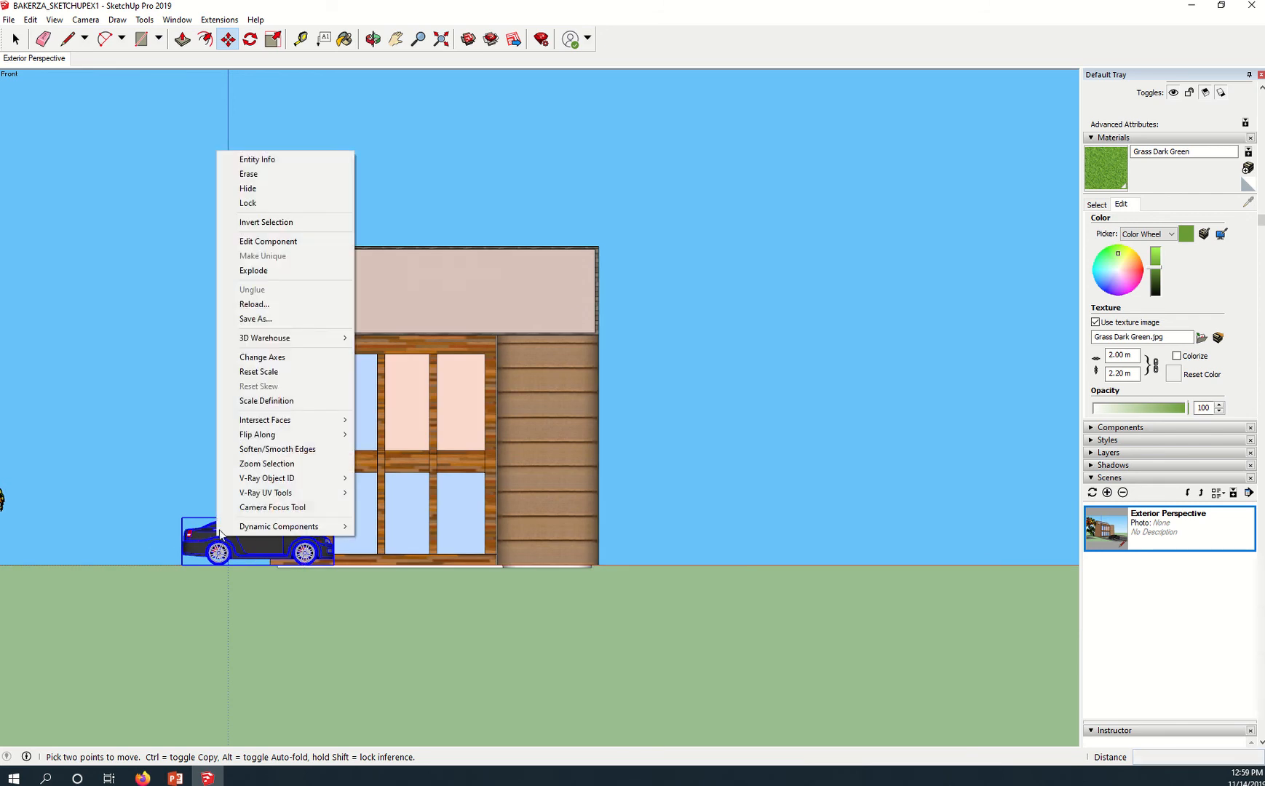
{"action": "left_click", "coordinate": [248, 189]}
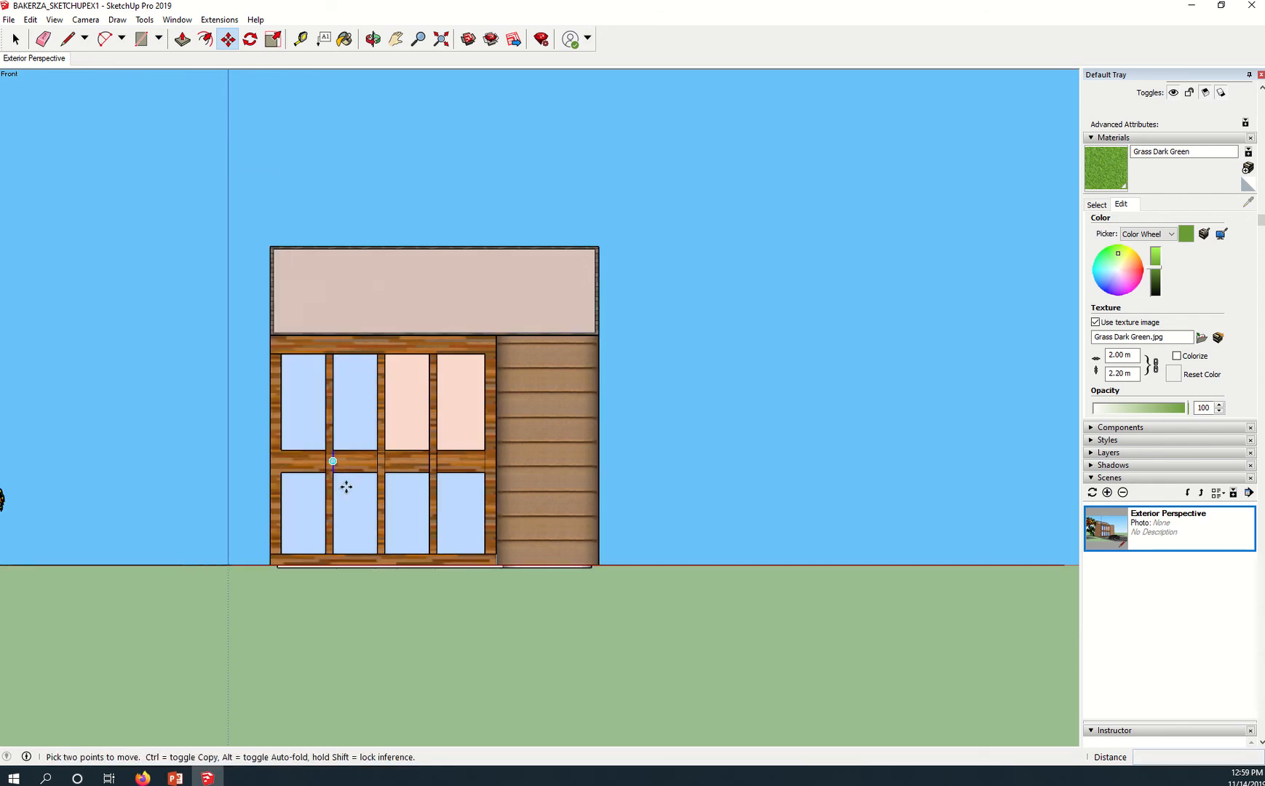
Add a scene of the framed front elevation and name it Front View.
{"action": "scroll", "coordinate": [339, 488], "scroll_direction": "up", "scroll_amount": 1}
{"action": "scroll", "coordinate": [369, 490], "scroll_direction": "up", "scroll_amount": 1}
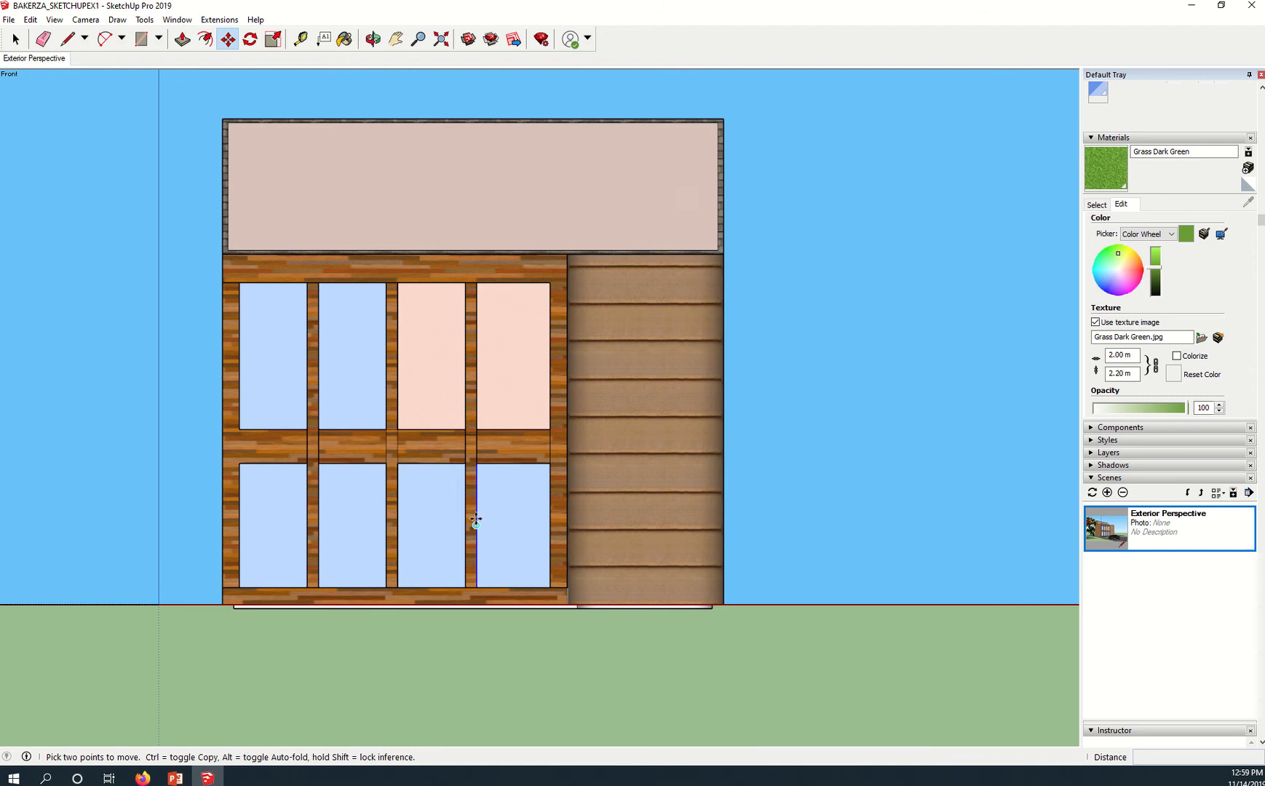
{"action": "middle_click_drag", "start_coordinate": [449, 520], "coordinate": [525, 559], "text": "shift"}
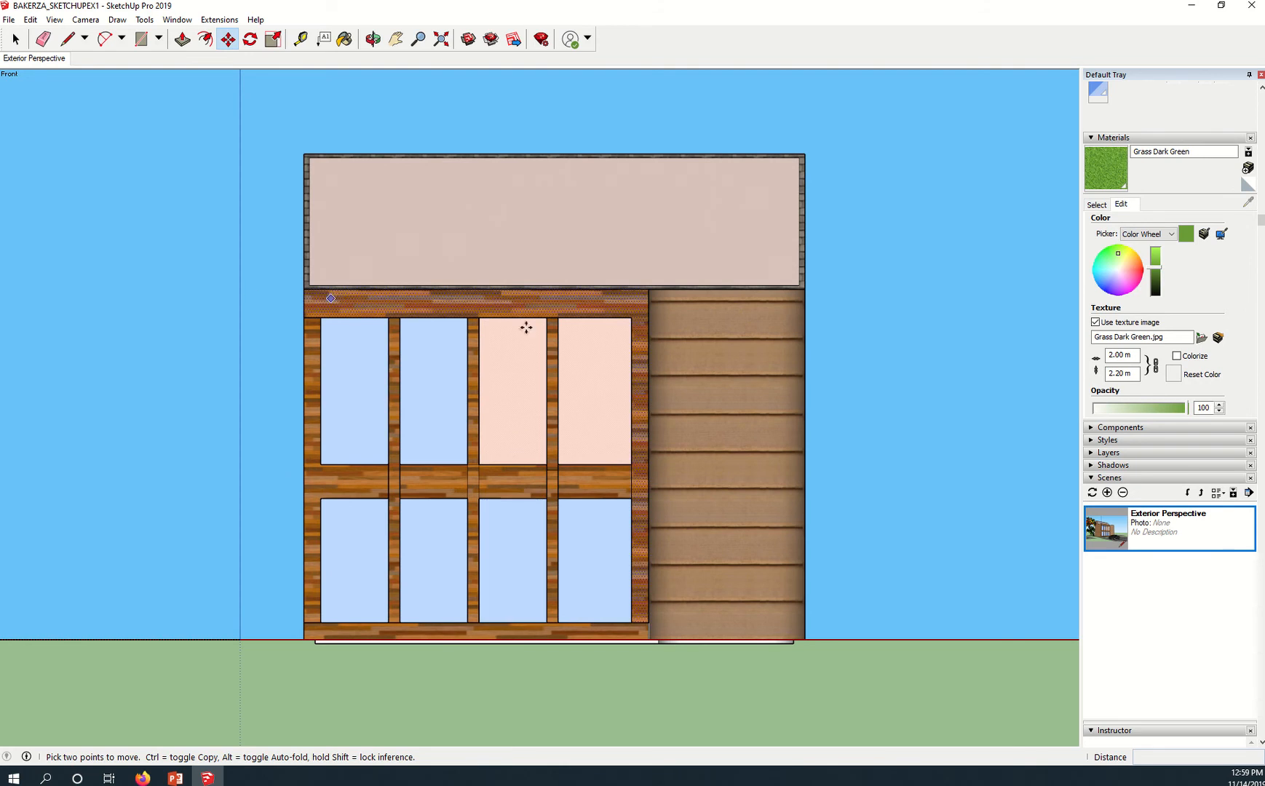
{"action": "left_click", "coordinate": [1107, 493]}
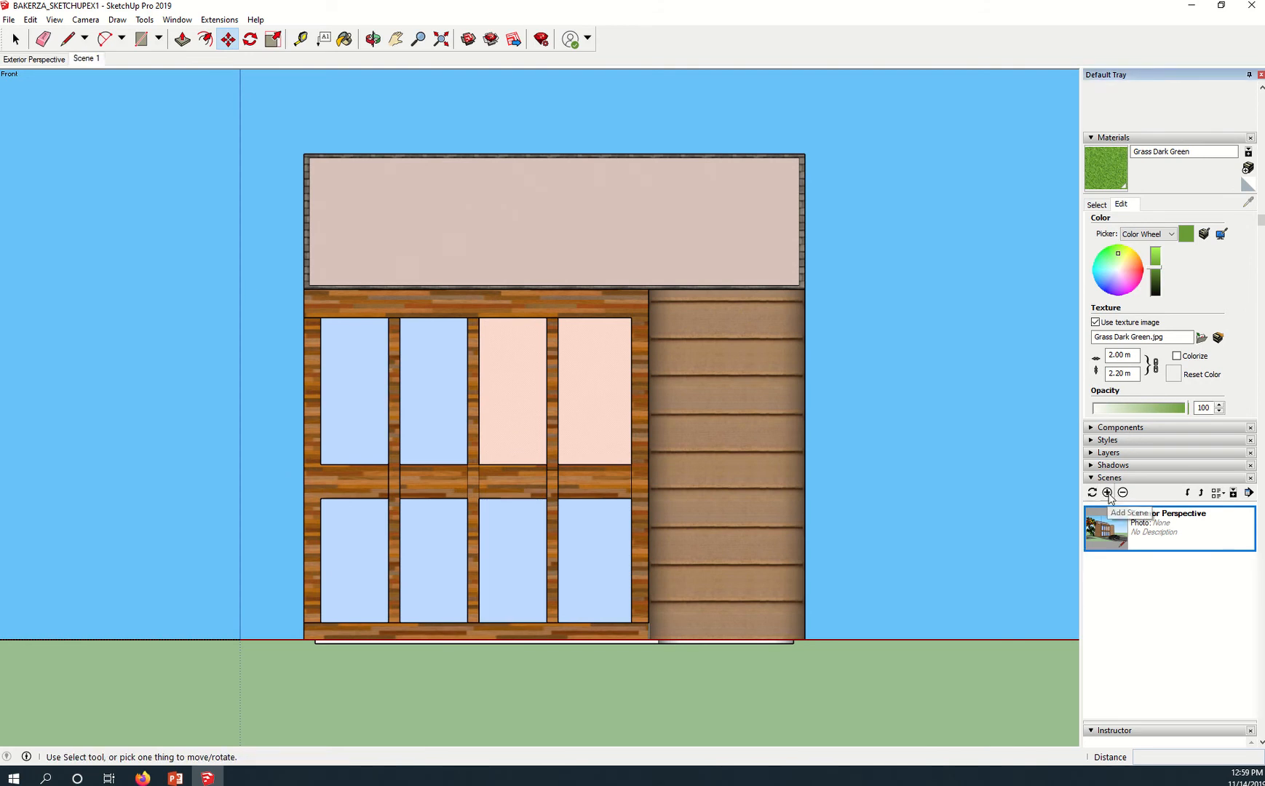
{"action": "right_click", "coordinate": [87, 65]}
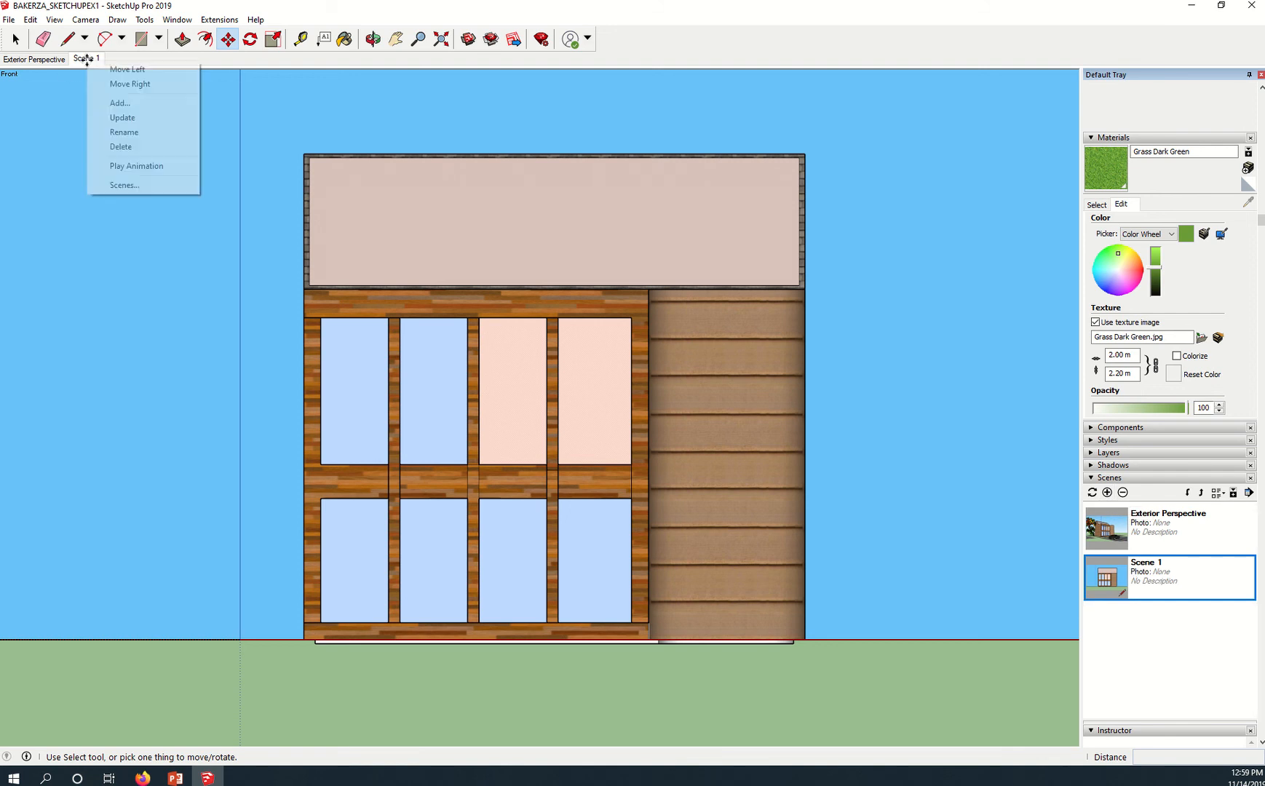
{"action": "left_click", "coordinate": [156, 133]}
{"action": "type", "text": "Front"}
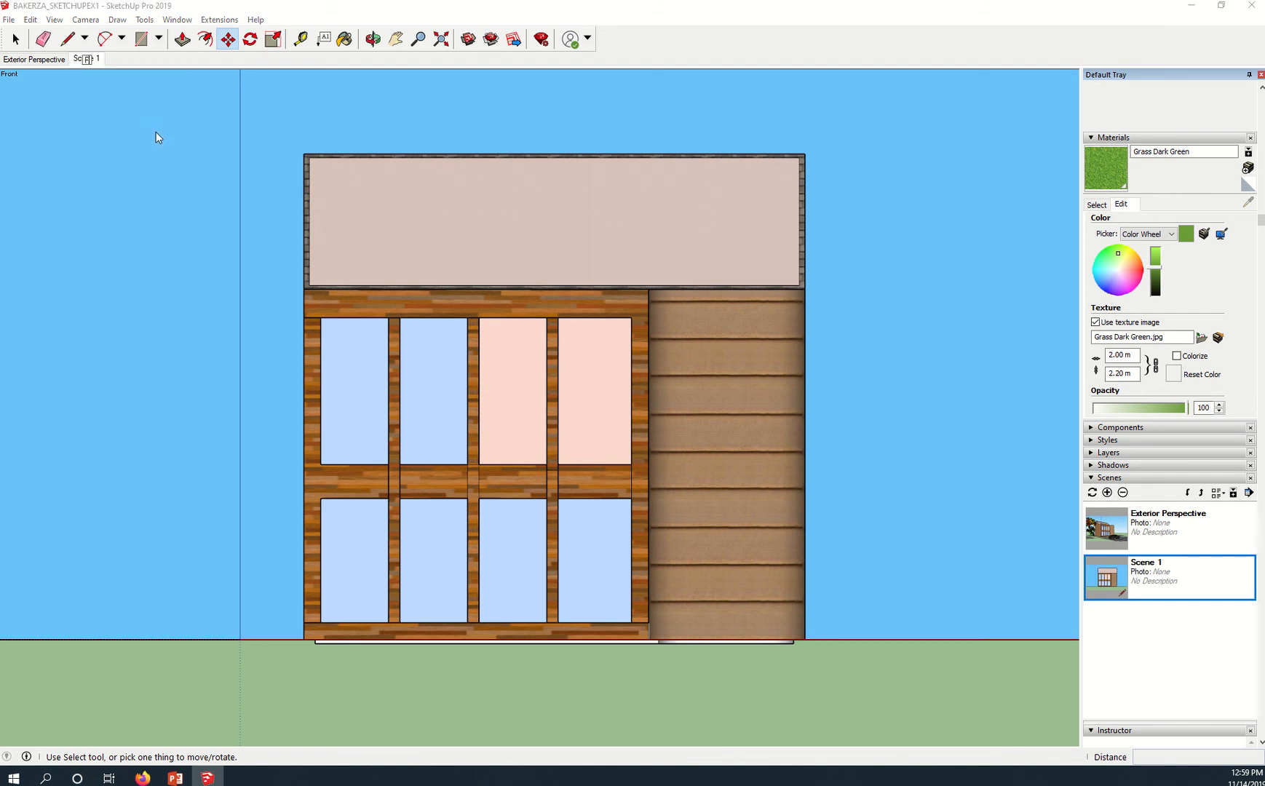
{"action": "type", "text": " View"}
{"action": "key", "text": "Return"}
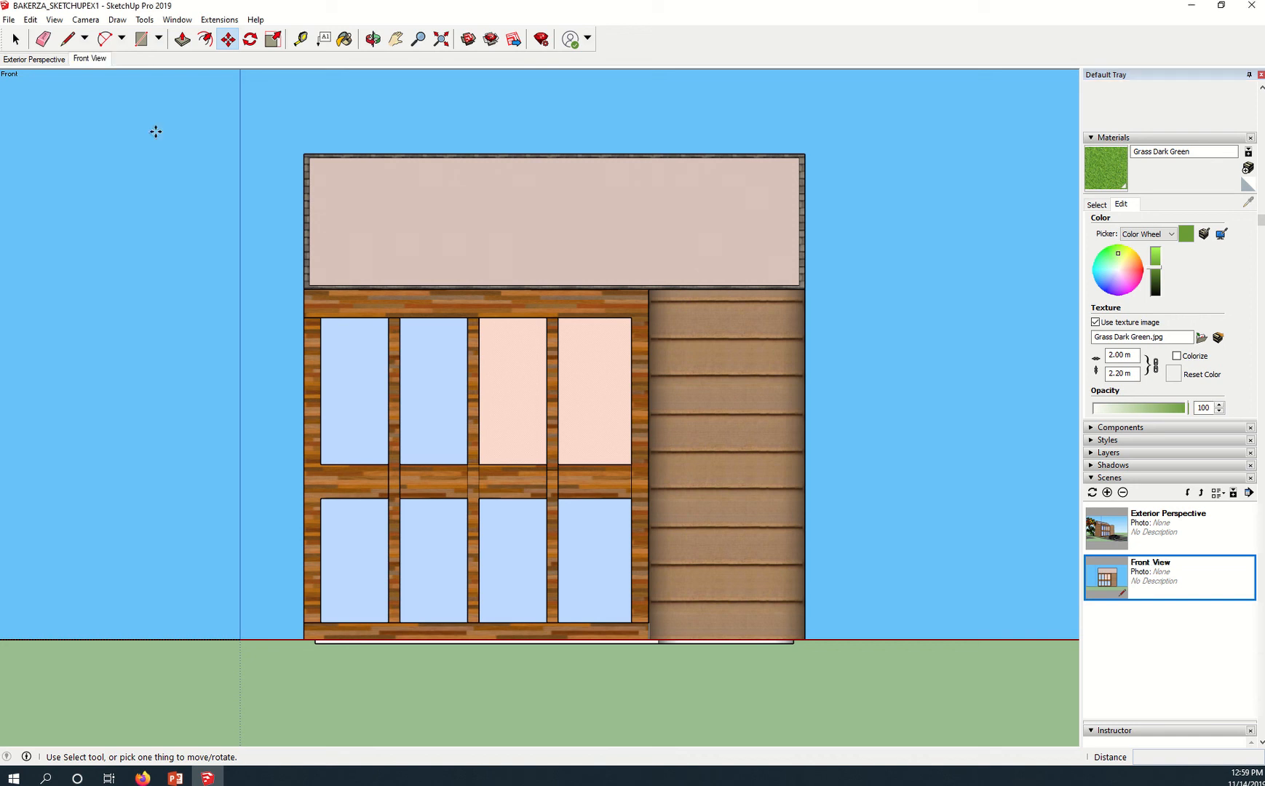
Switch to the standard Left view and frame the building's brick side elevation.
{"action": "left_click", "coordinate": [85, 20]}
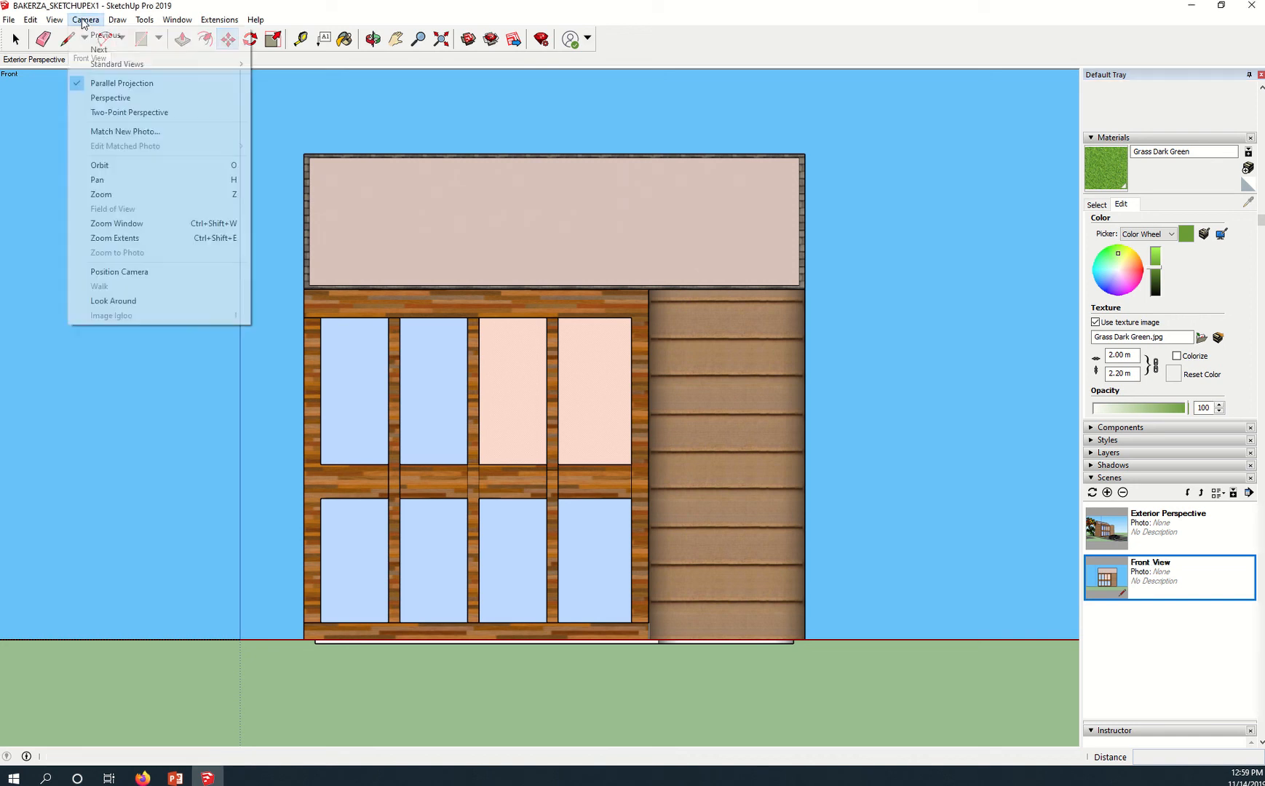
{"action": "mouse_move", "coordinate": [180, 62]}
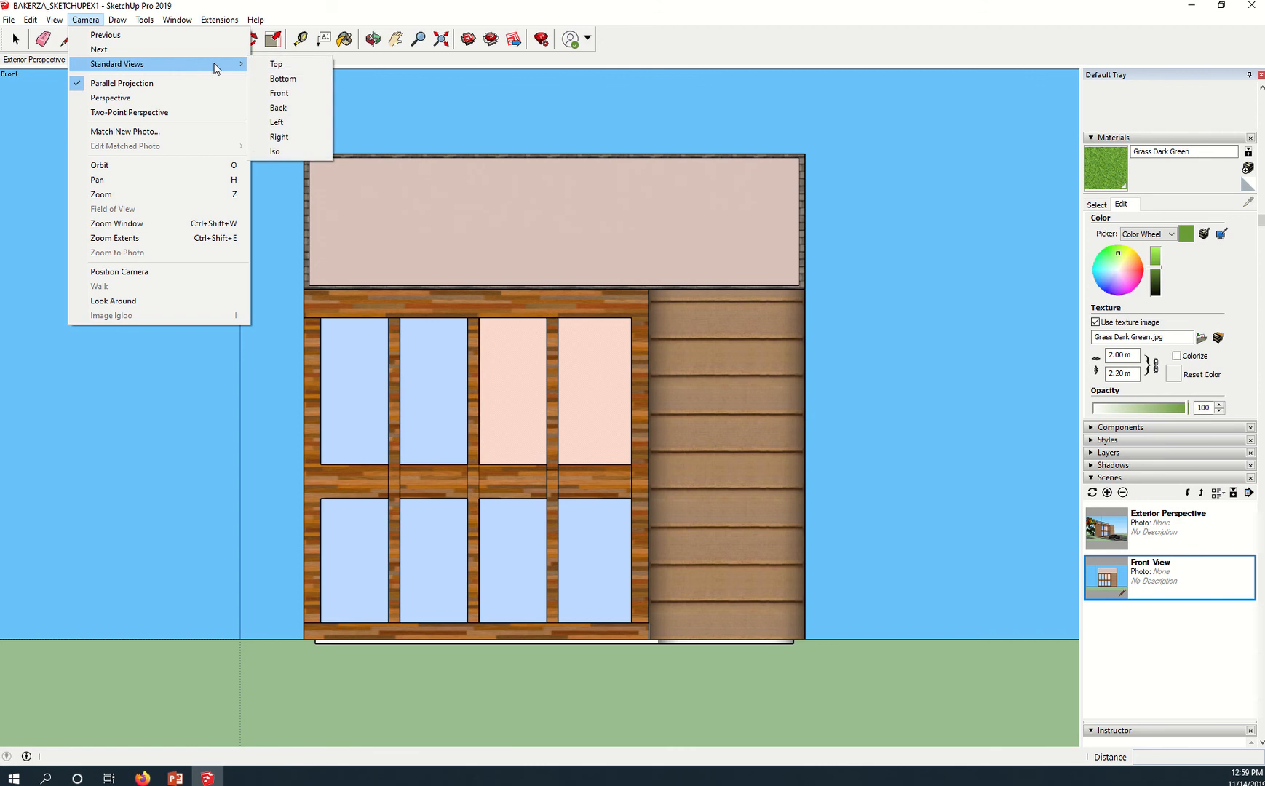
{"action": "left_click", "coordinate": [305, 128]}
{"action": "key", "text": "m"}
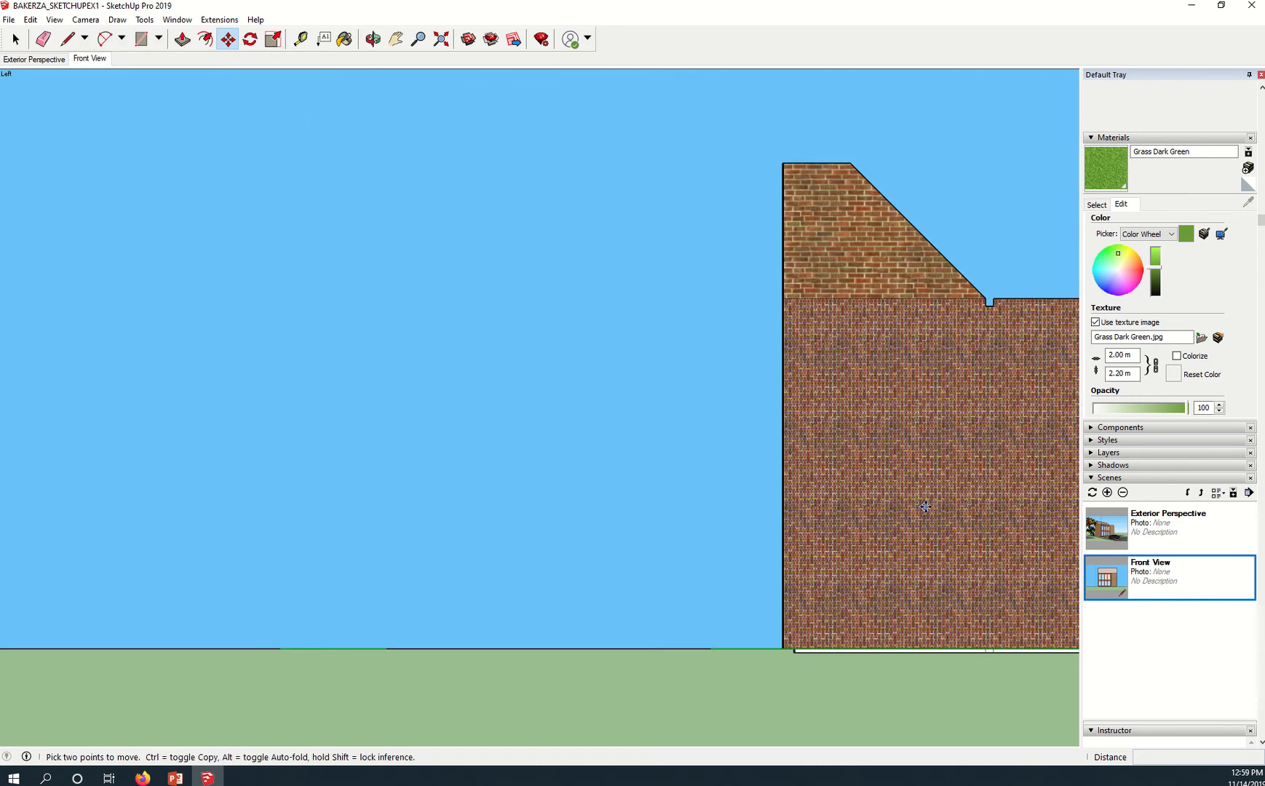
{"action": "middle_click_drag", "start_coordinate": [925, 507], "coordinate": [429, 495], "text": "shift"}
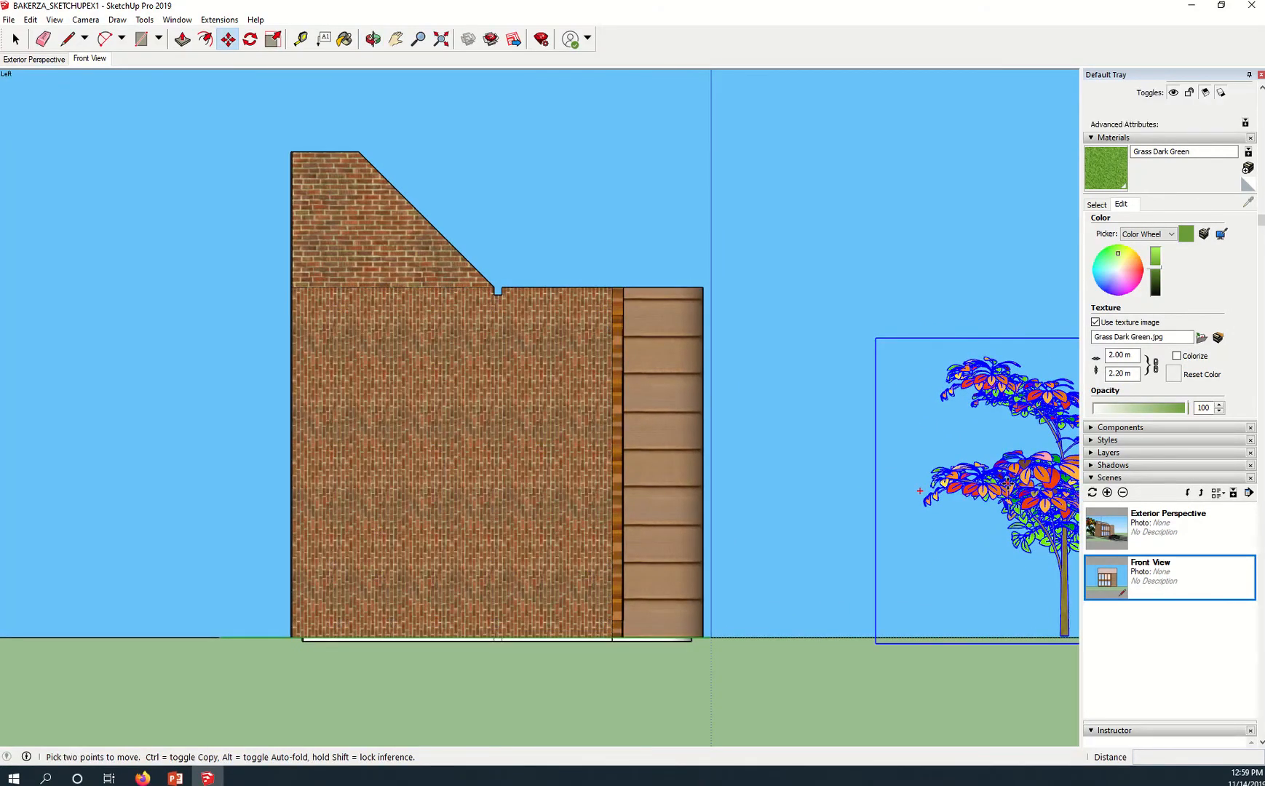
Hide the overlapping trees standing beside the building in the left elevation.
{"action": "right_click", "coordinate": [1008, 486]}
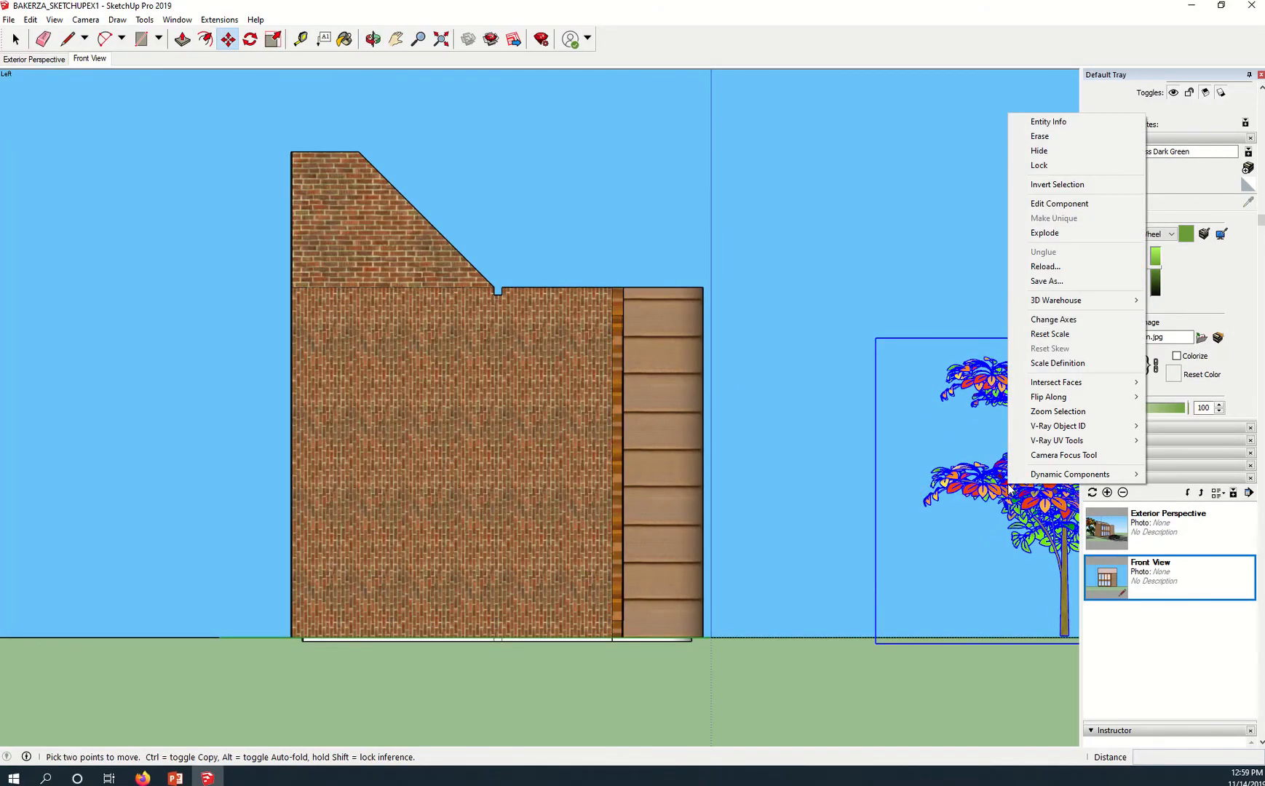
{"action": "left_click", "coordinate": [1044, 155]}
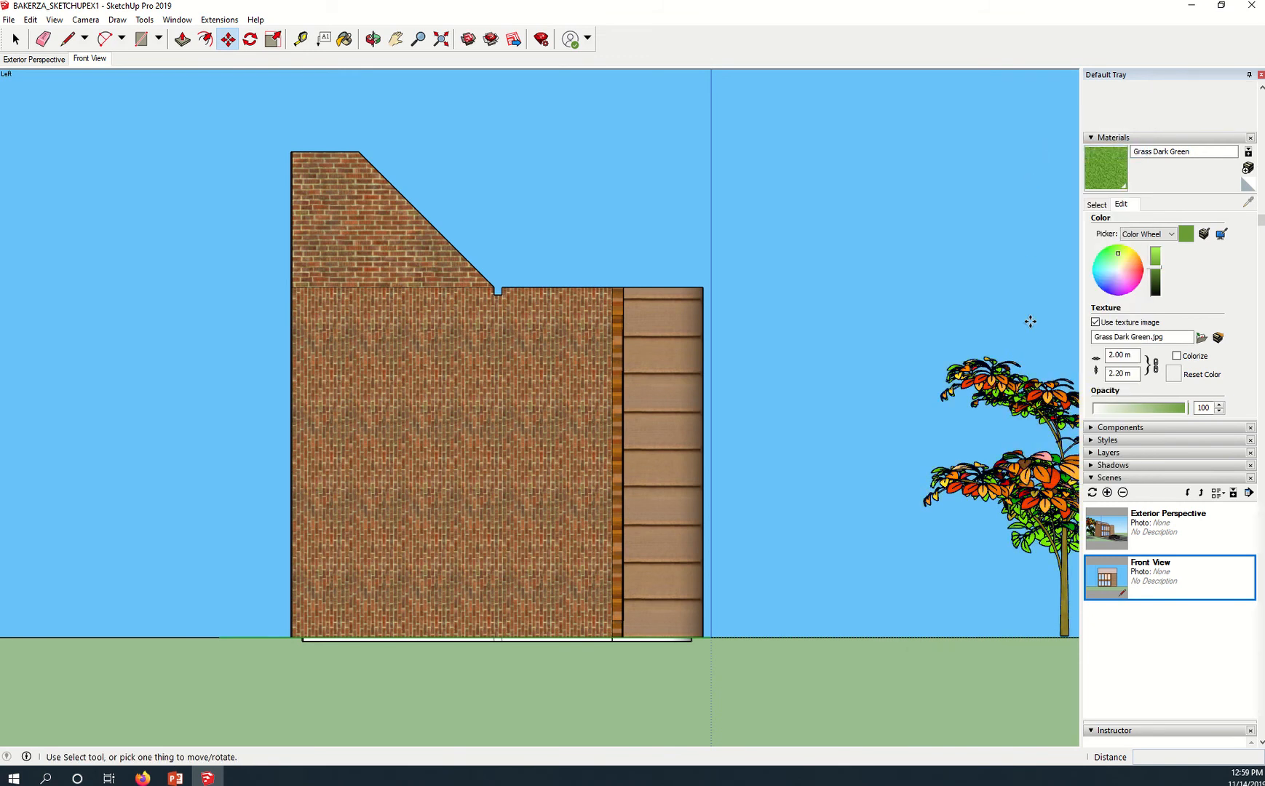
{"action": "right_click", "coordinate": [1014, 489]}
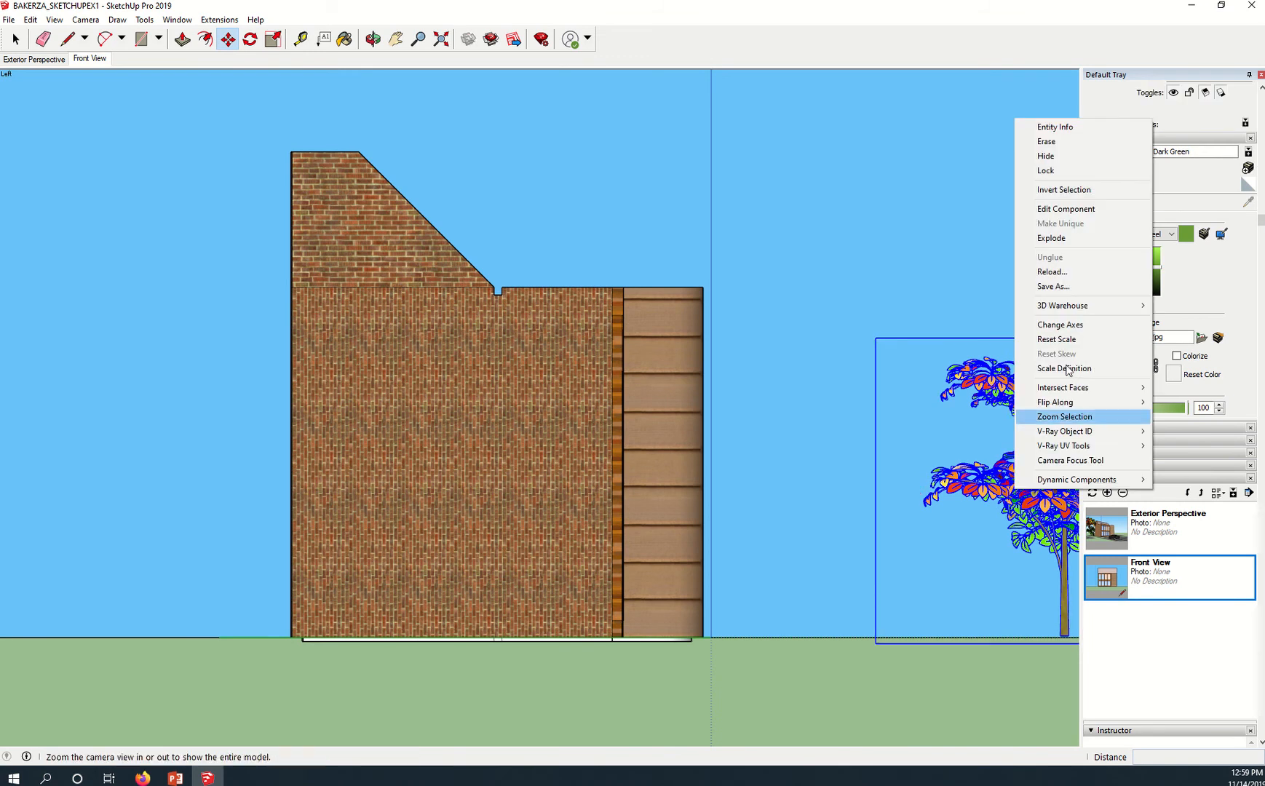
{"action": "left_click", "coordinate": [1046, 155]}
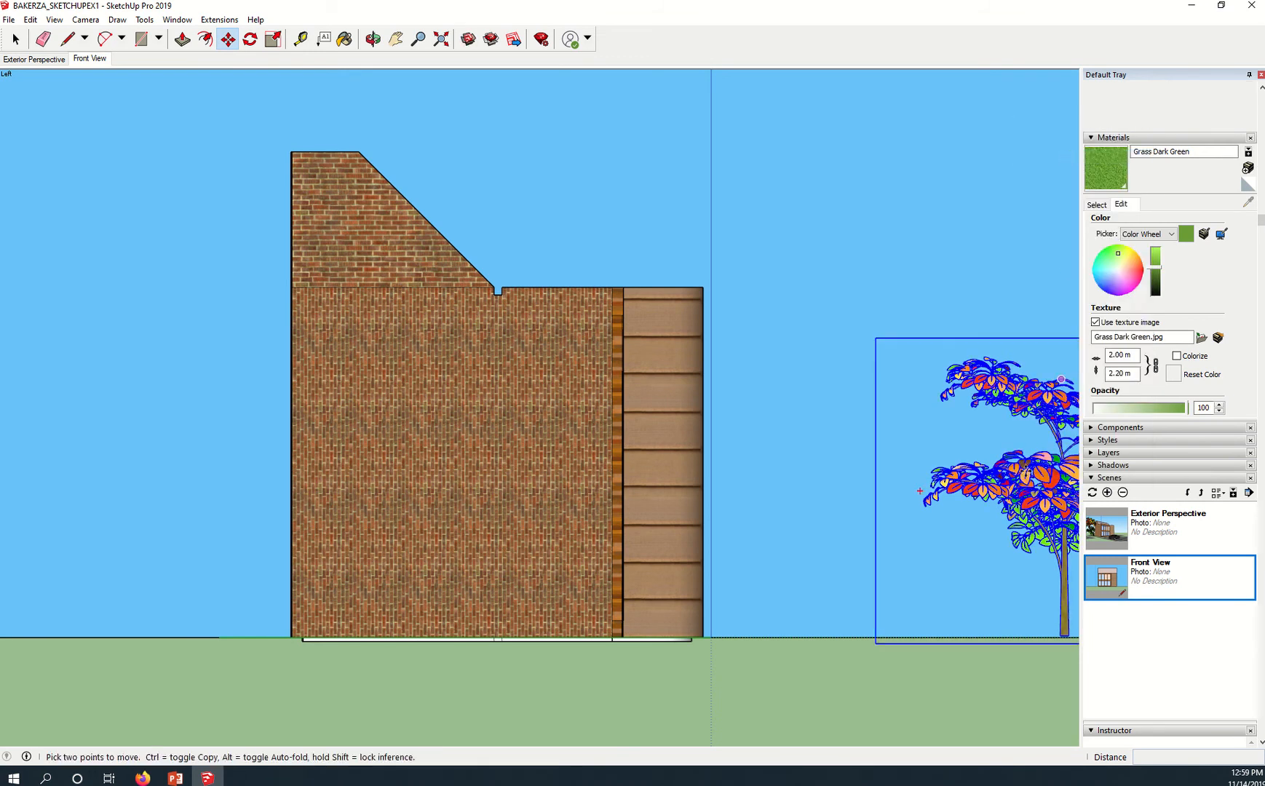
{"action": "left_click", "coordinate": [16, 40]}
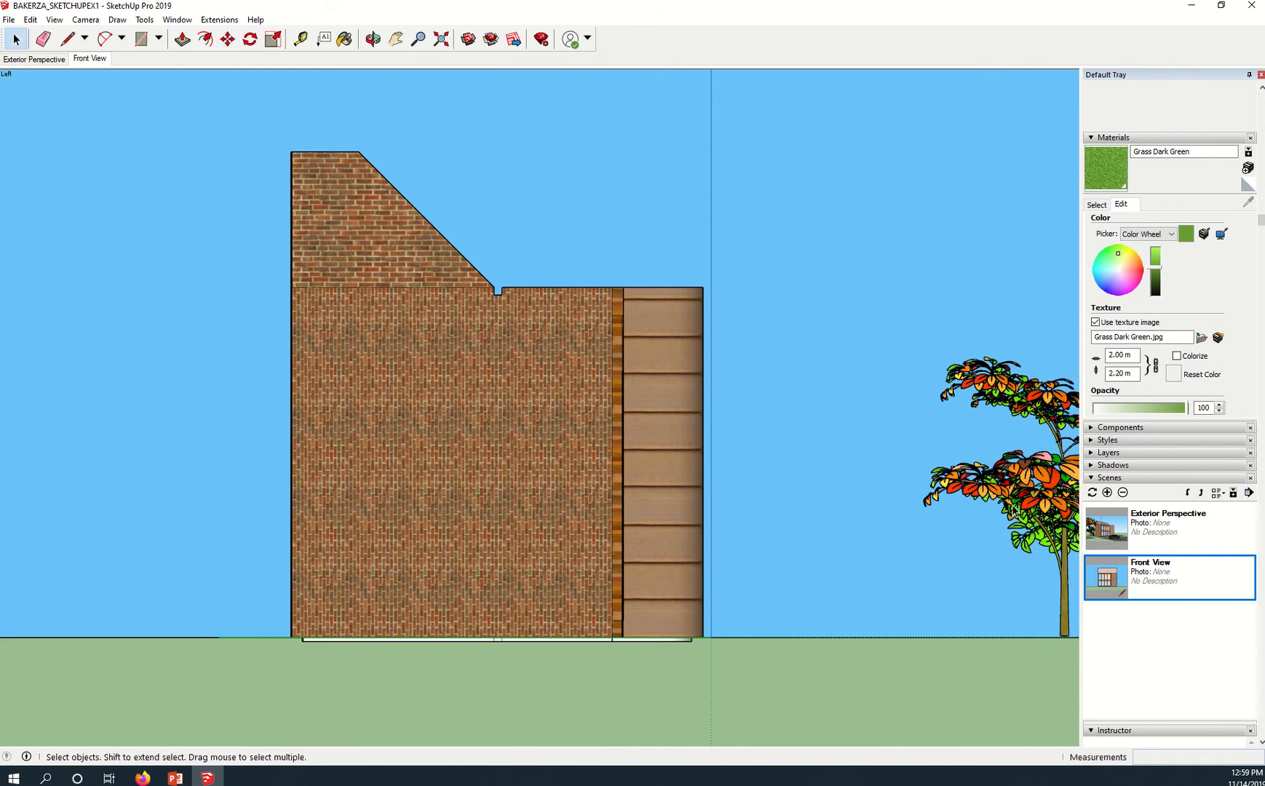
{"action": "left_click", "coordinate": [1018, 496]}
{"action": "right_click", "coordinate": [1019, 498]}
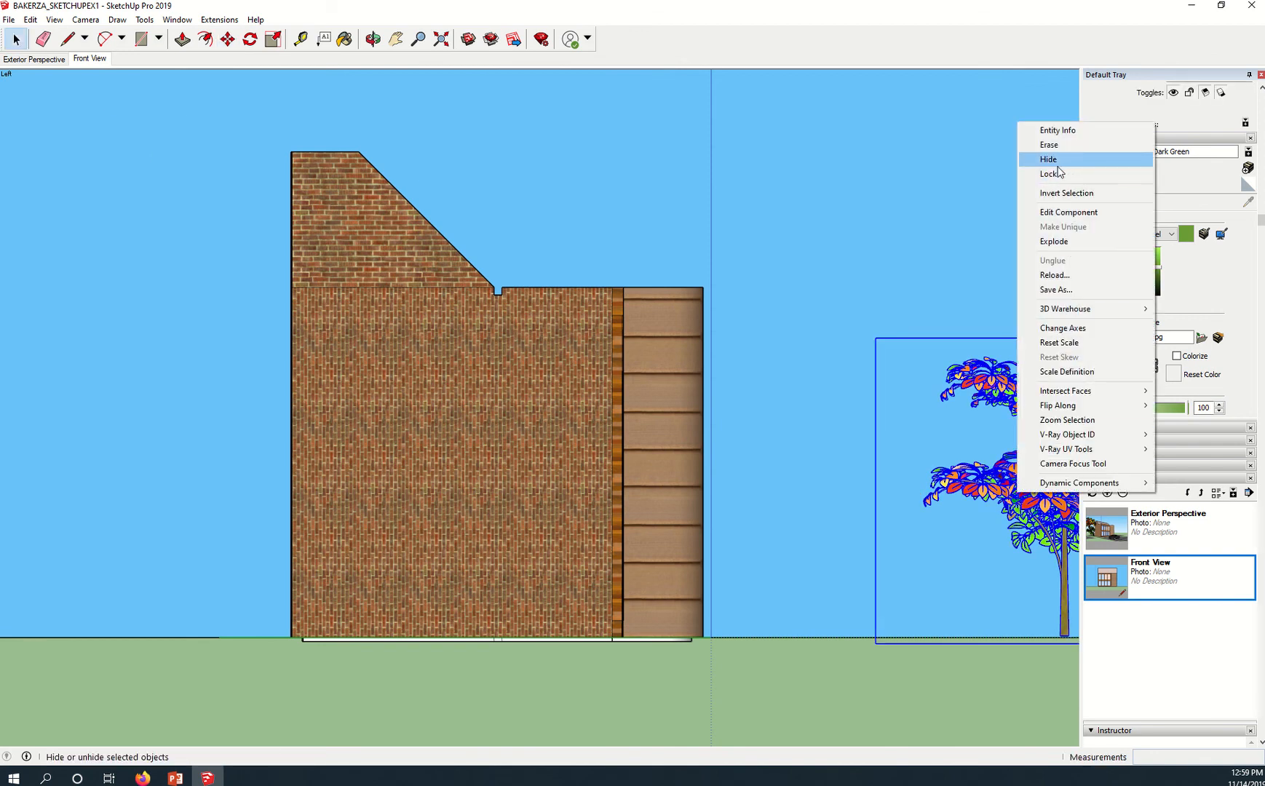
{"action": "left_click", "coordinate": [1052, 159]}
Undo the last hide and hide the tree still standing beside the building.
{"action": "middle_click_drag", "start_coordinate": [863, 536], "coordinate": [869, 539]}
{"action": "key", "text": "ctrl+z"}
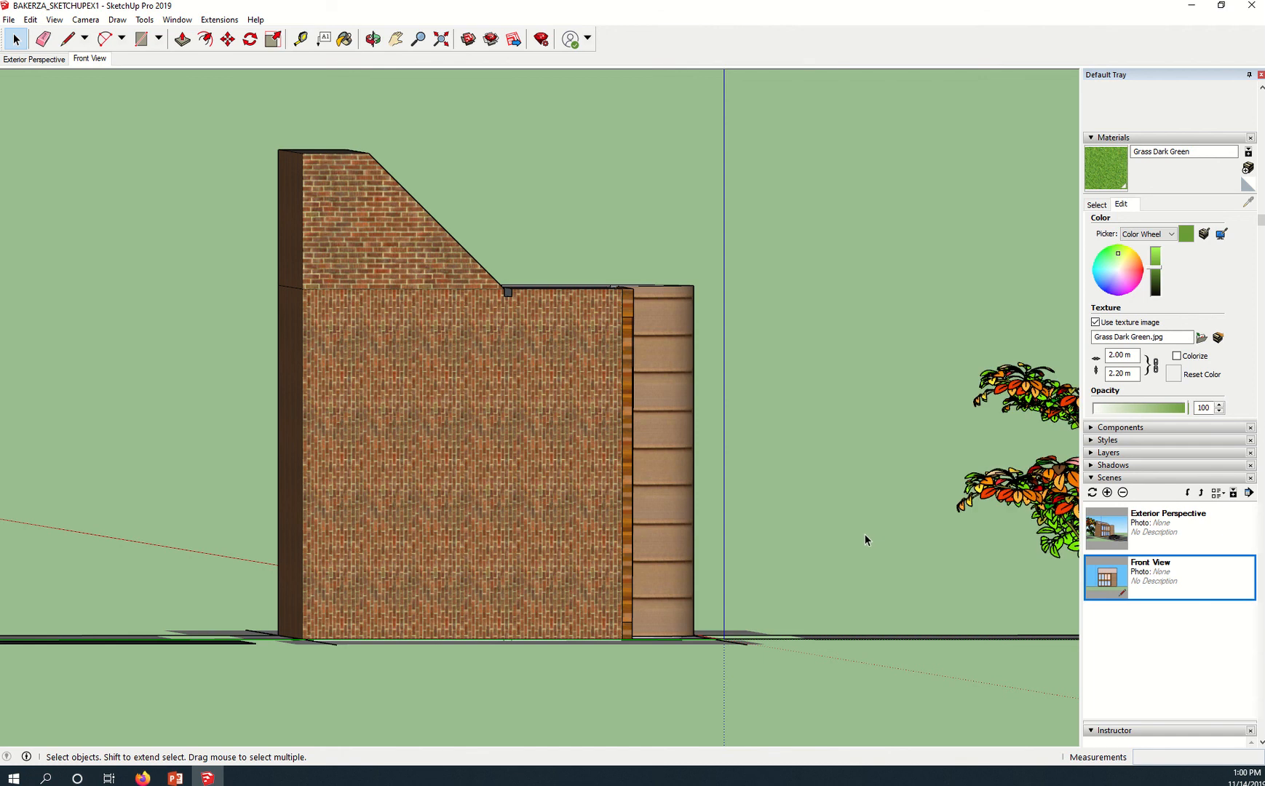
{"action": "left_click", "coordinate": [1017, 484]}
{"action": "right_click", "coordinate": [1016, 486]}
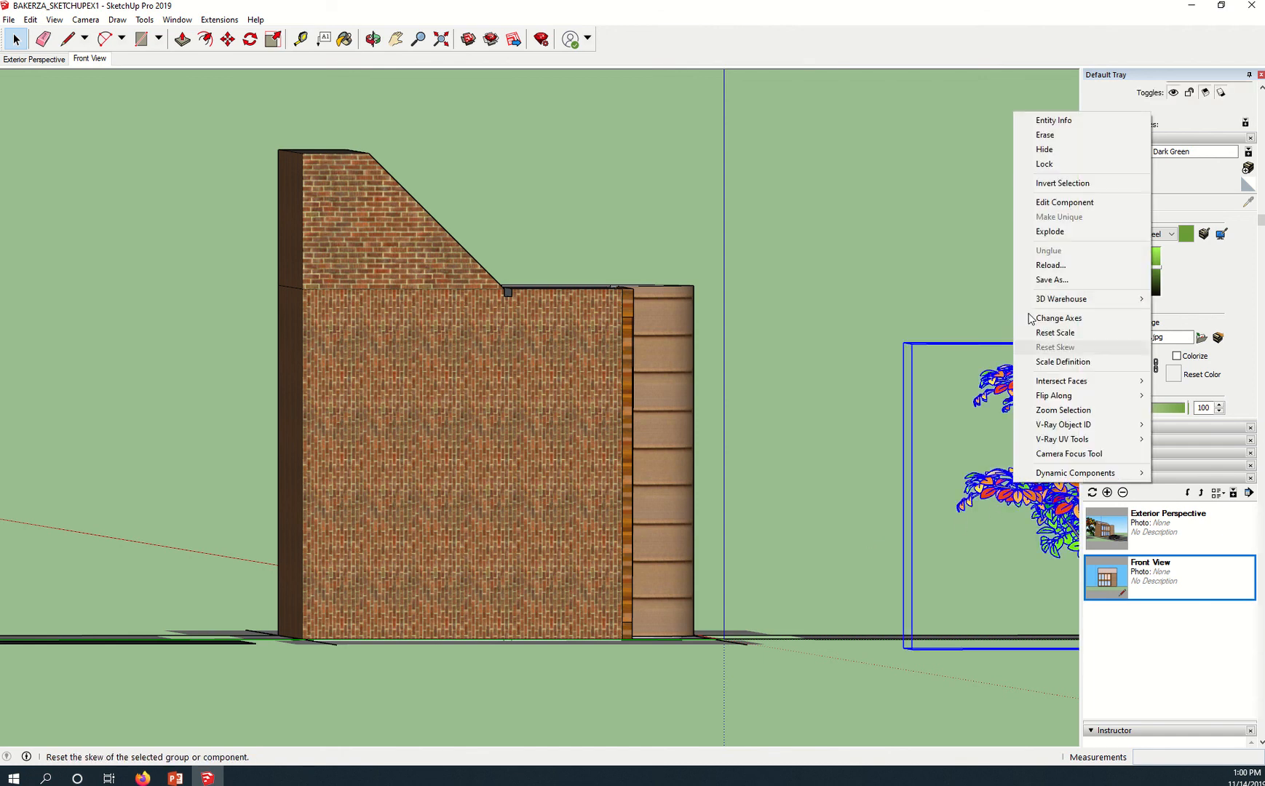
{"action": "left_click", "coordinate": [1048, 151]}
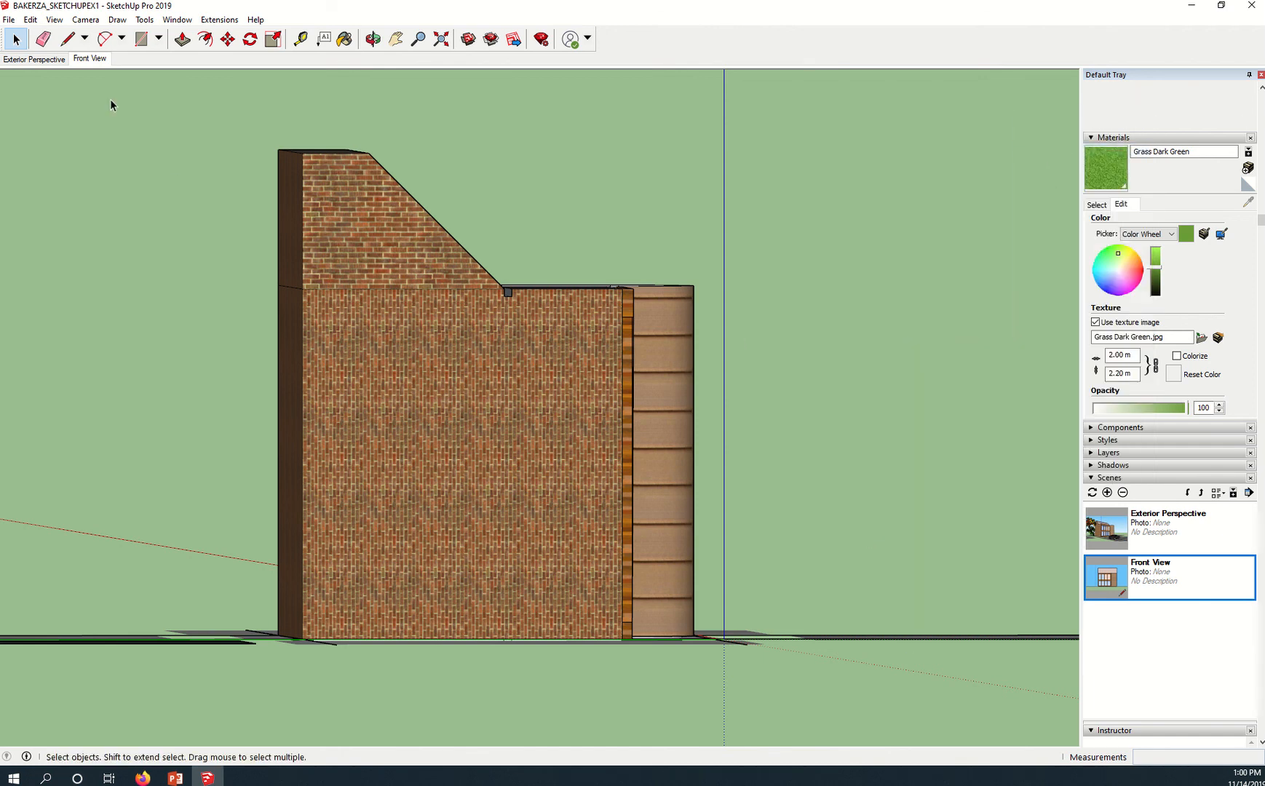
Return the camera to the standard Left view with the side elevation in frame.
{"action": "left_click", "coordinate": [55, 20]}
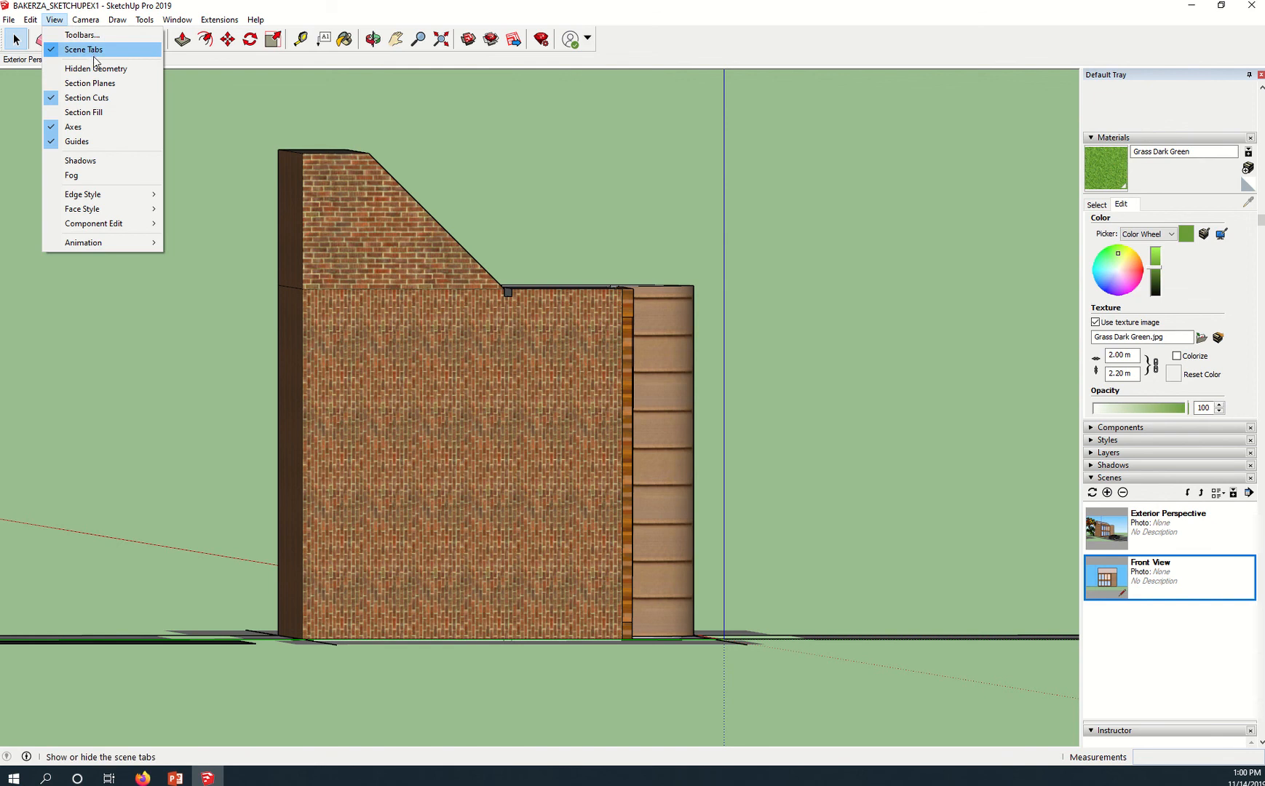
{"action": "mouse_move", "coordinate": [85, 20]}
{"action": "mouse_move", "coordinate": [155, 64]}
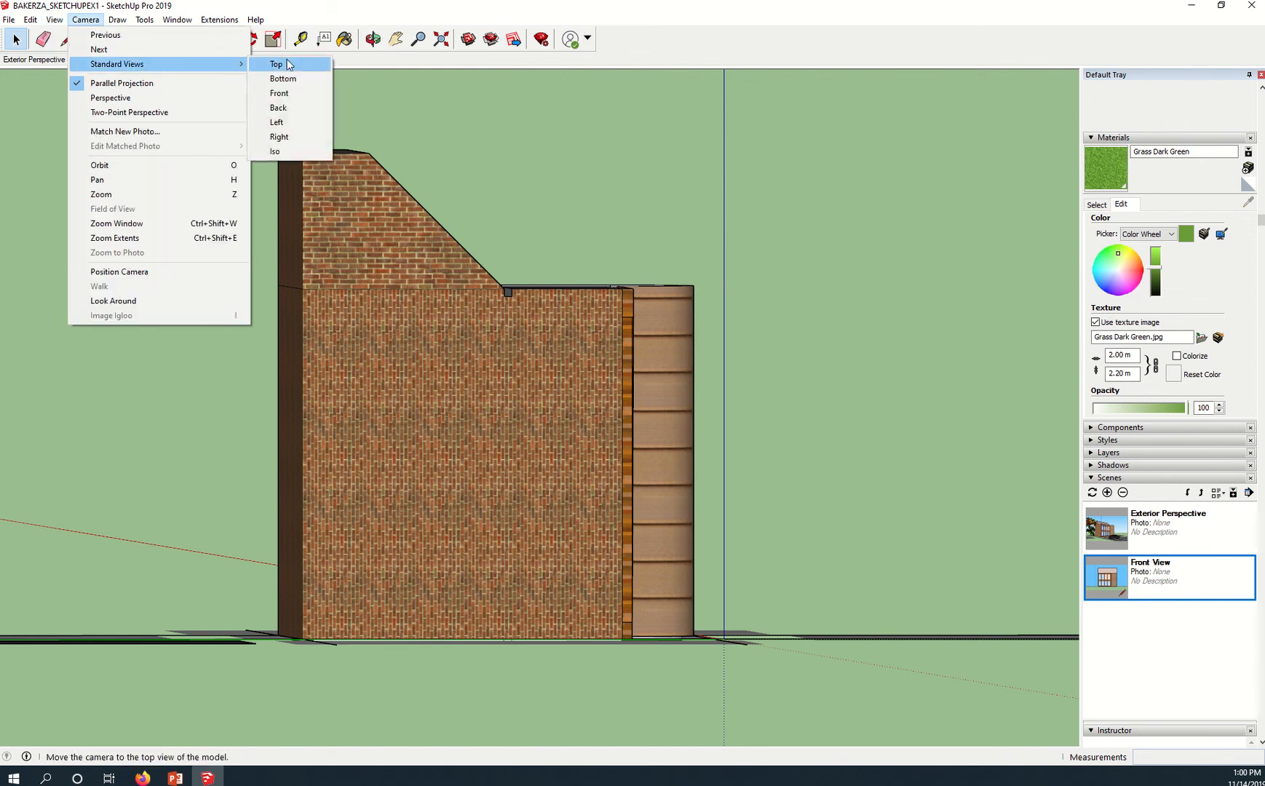
{"action": "left_click", "coordinate": [293, 124]}
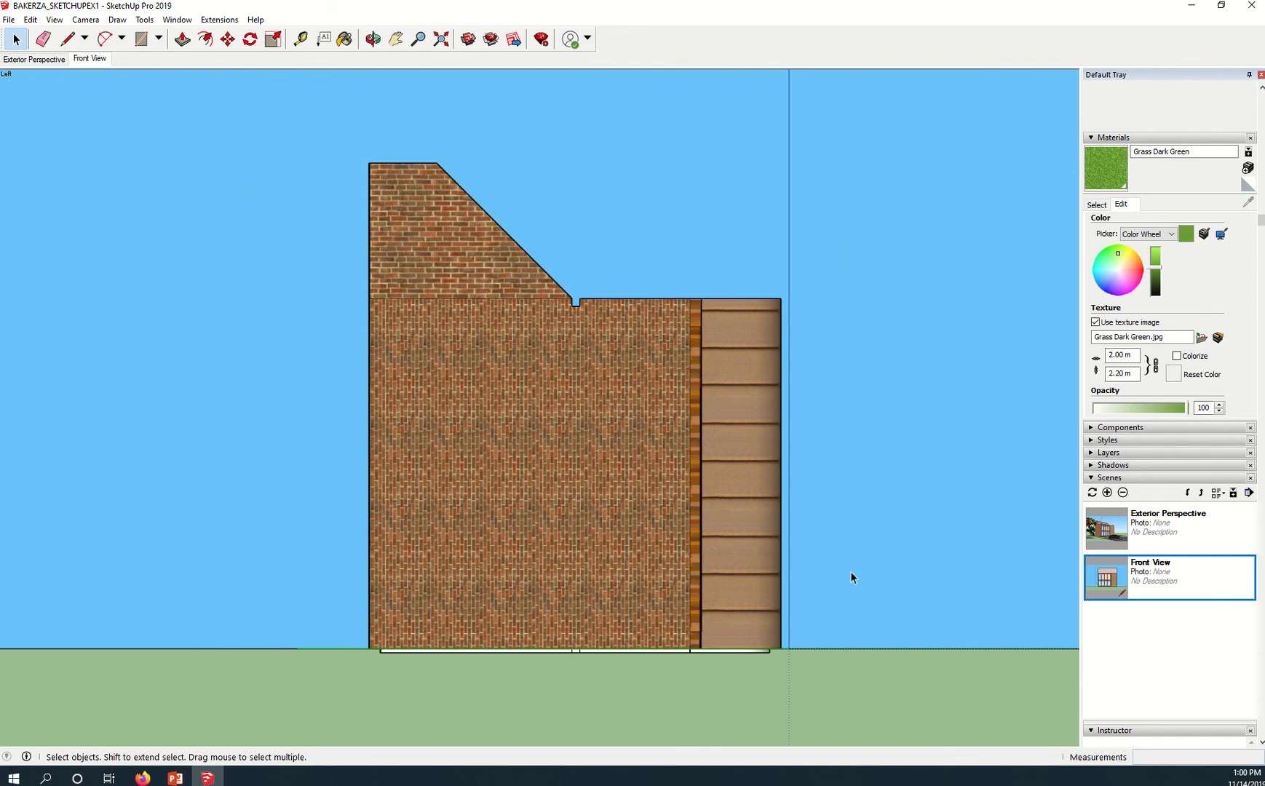
Add a scene of the left elevation and name it Left View.
{"action": "left_click", "coordinate": [1107, 493]}
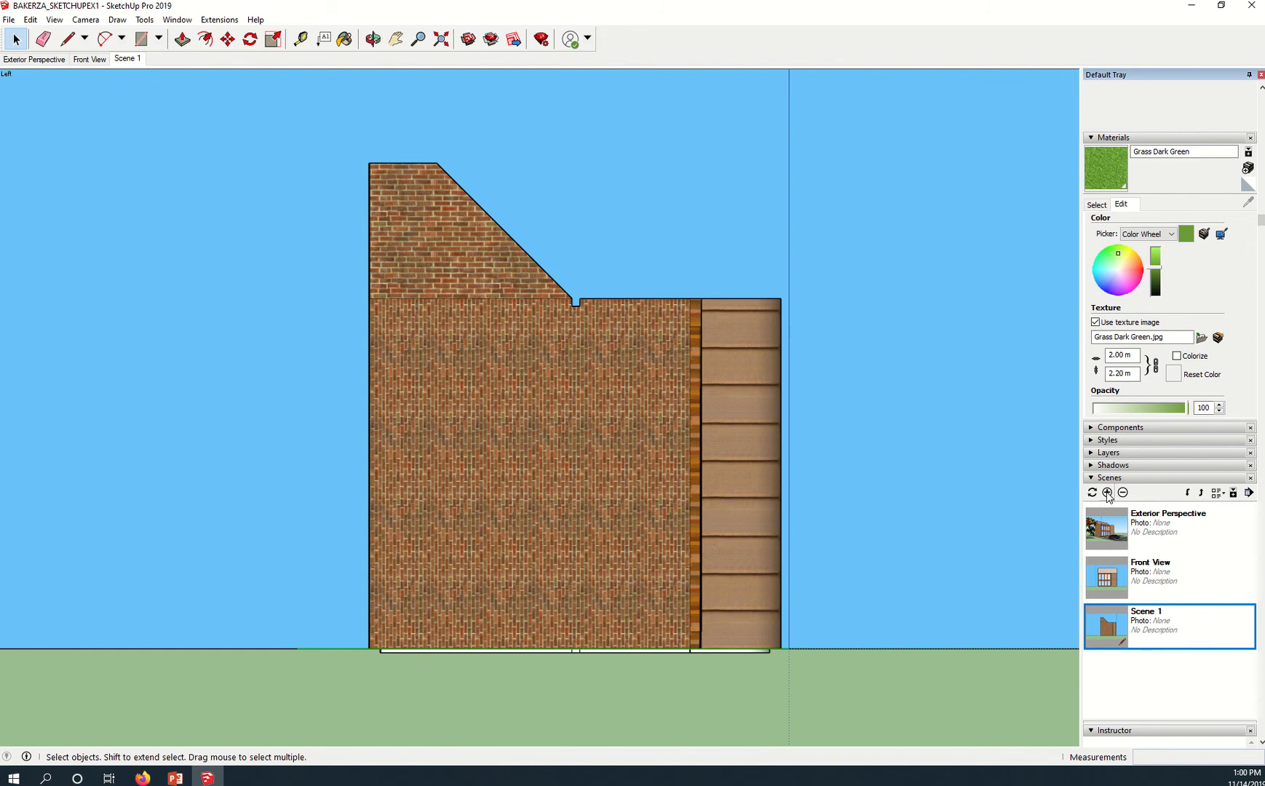
{"action": "right_click", "coordinate": [129, 60]}
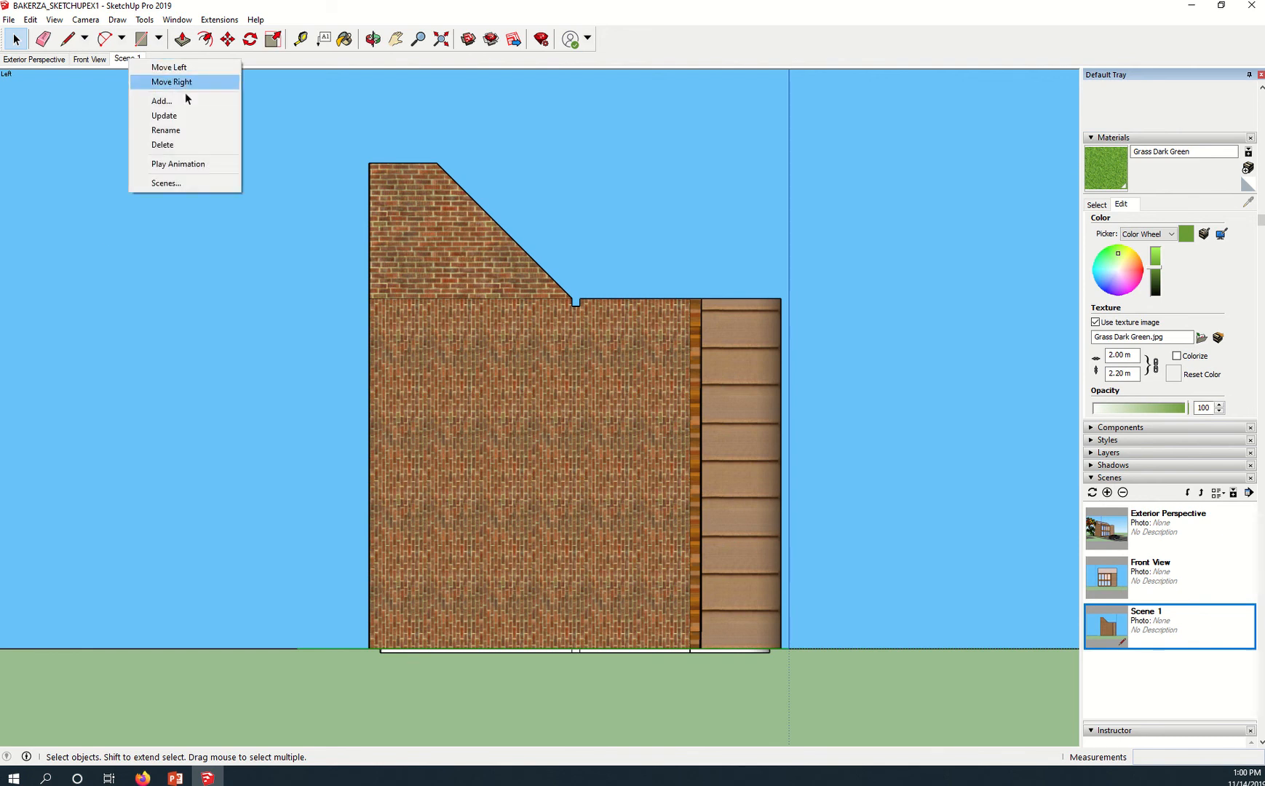
{"action": "left_click", "coordinate": [183, 128]}
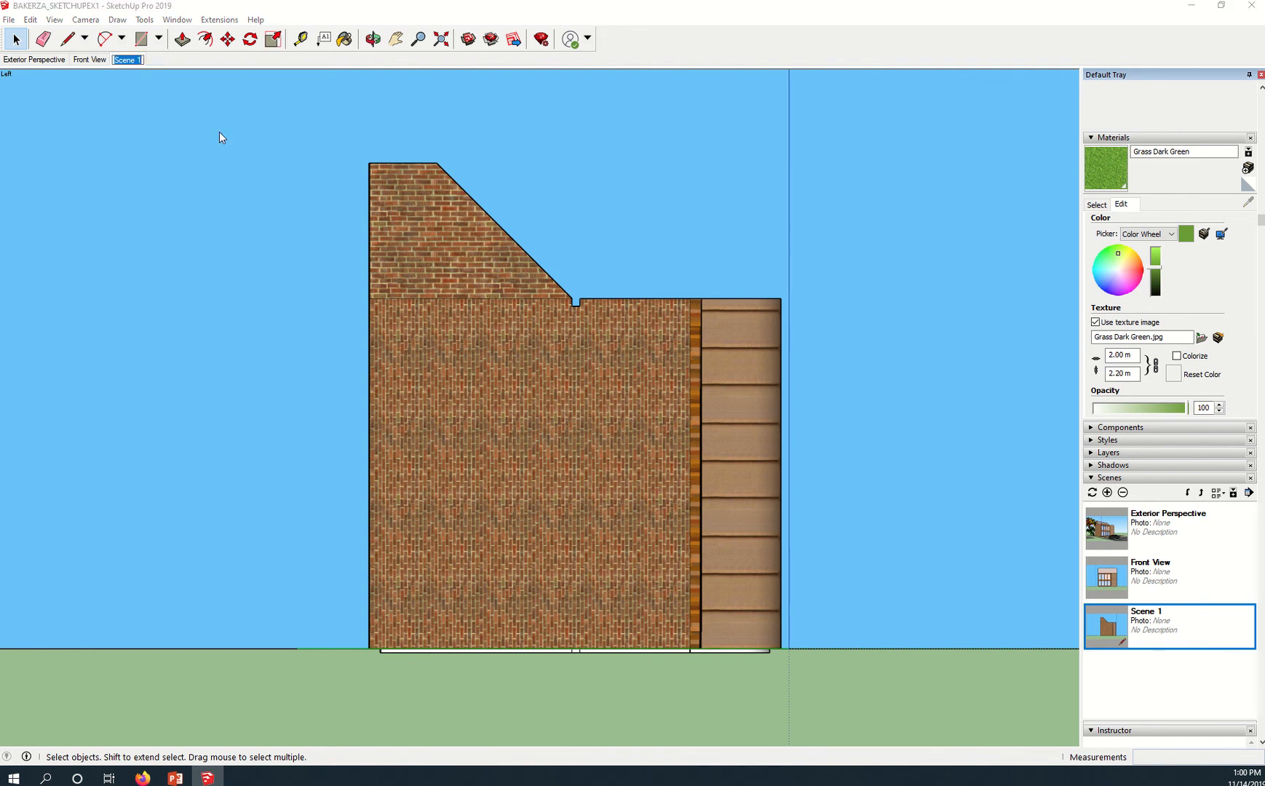
{"action": "type", "text": "Left View"}
{"action": "key", "text": "Return"}
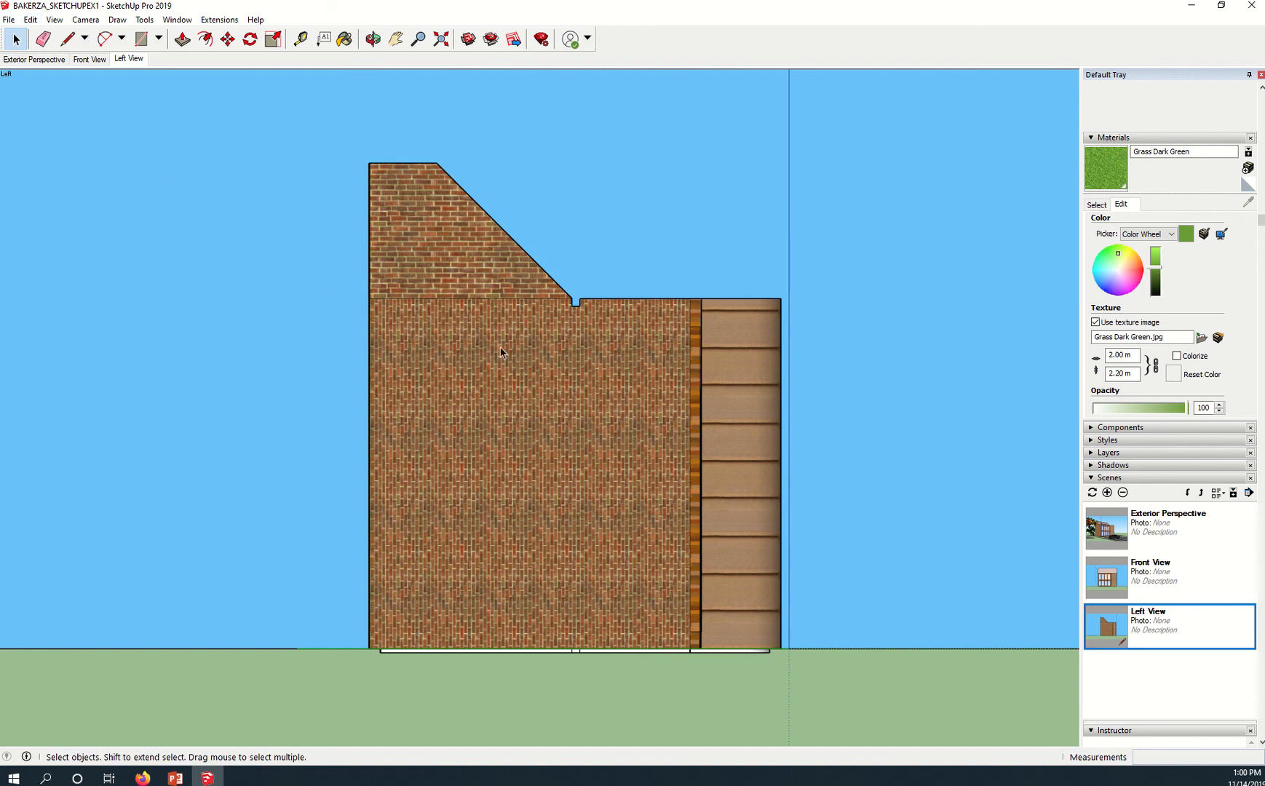
Switch the camera to perspective and frame the building from above at an angle showing its roof, front and brick side.
{"action": "scroll", "coordinate": [594, 417], "scroll_direction": "down", "scroll_amount": 3}
{"action": "middle_click_drag", "start_coordinate": [328, 235], "coordinate": [622, 404]}
{"action": "left_click", "coordinate": [86, 20]}
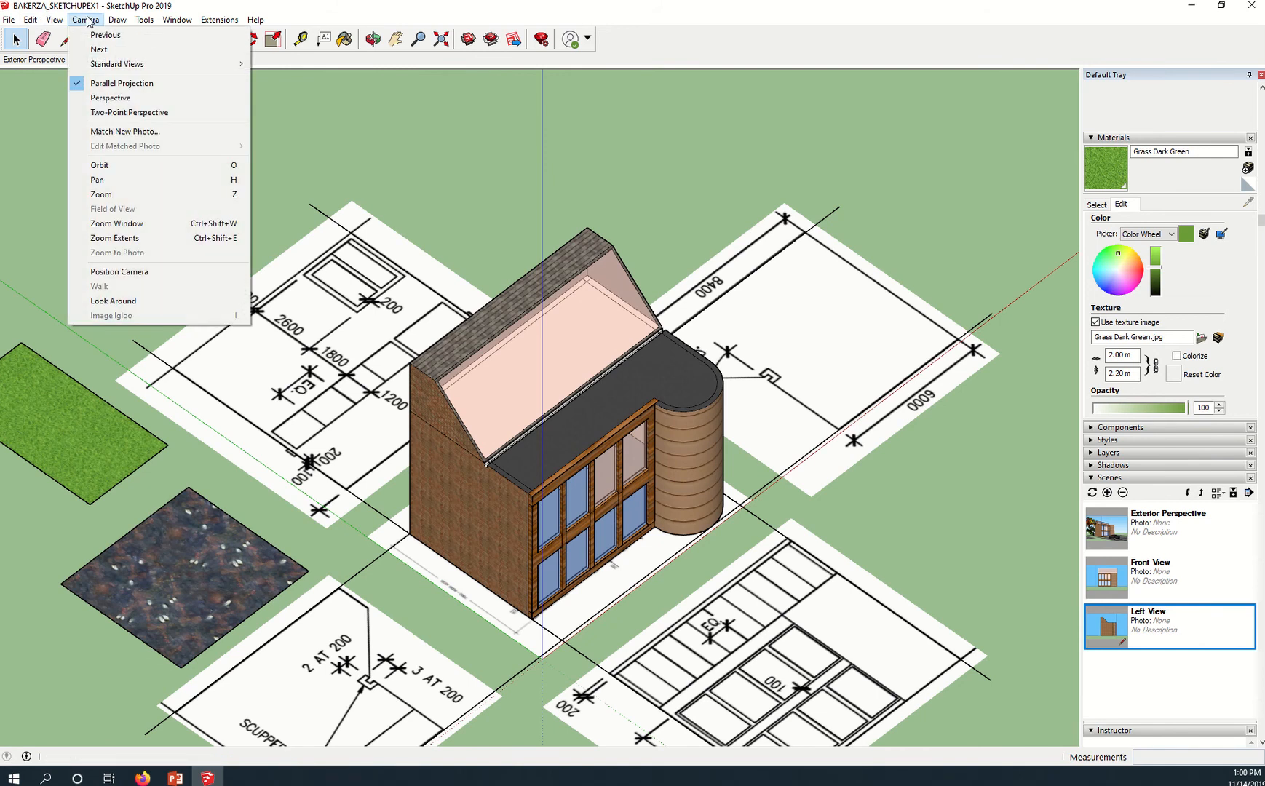
{"action": "left_click", "coordinate": [148, 84]}
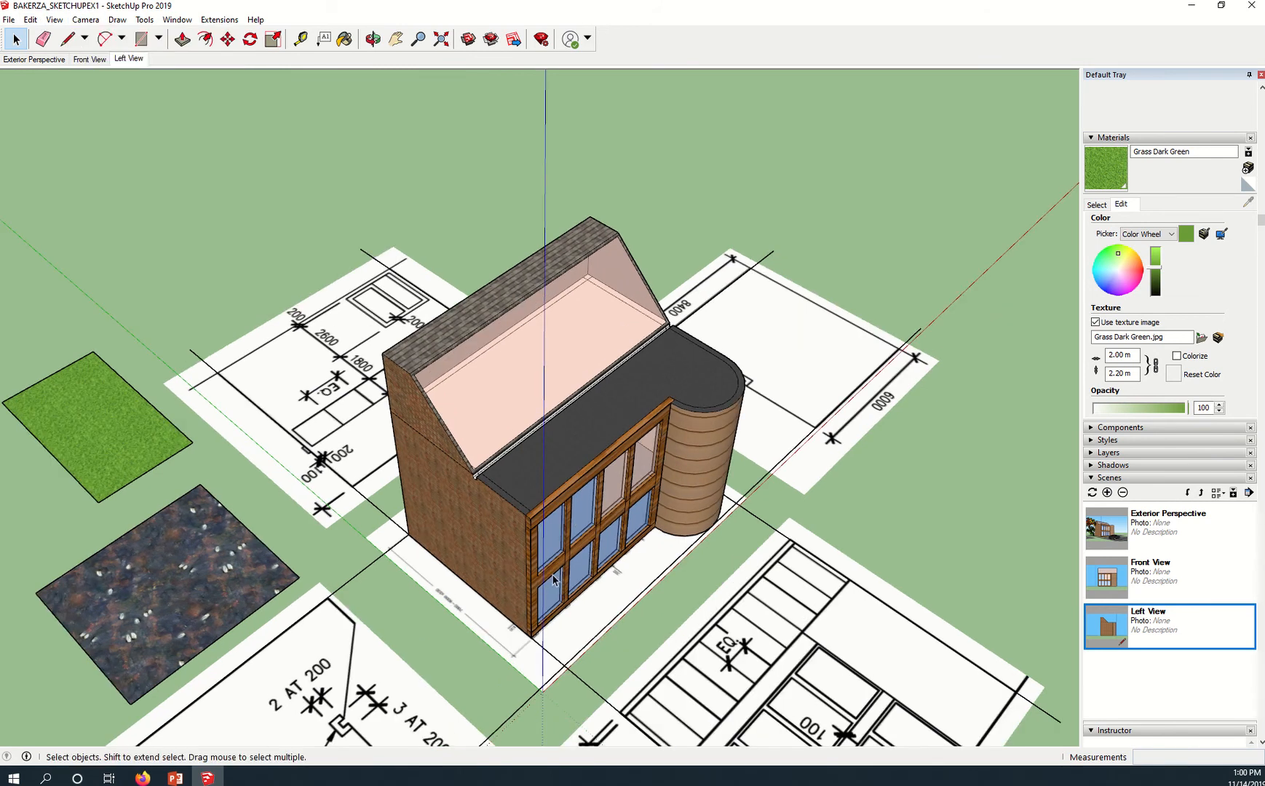
{"action": "scroll", "coordinate": [517, 565], "scroll_direction": "up", "scroll_amount": 2}
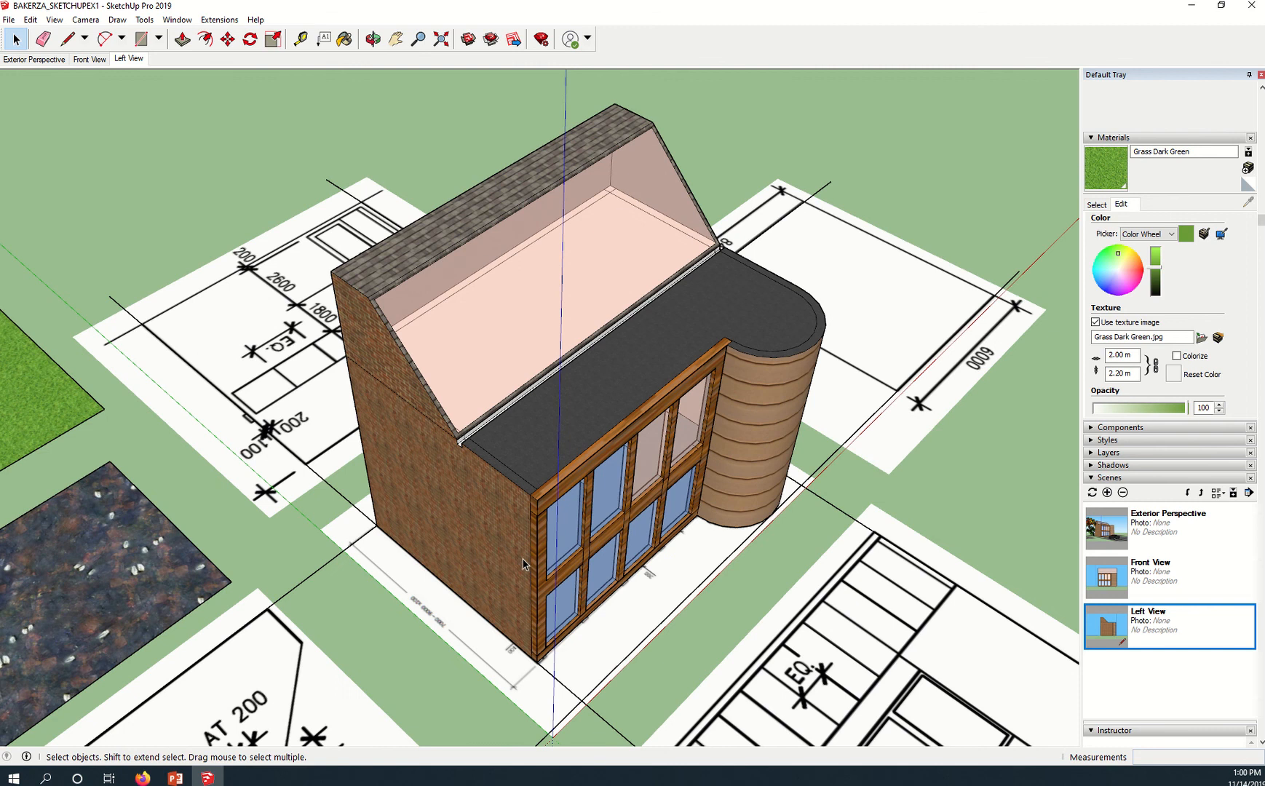
{"action": "middle_click_drag", "start_coordinate": [523, 564], "coordinate": [653, 647]}
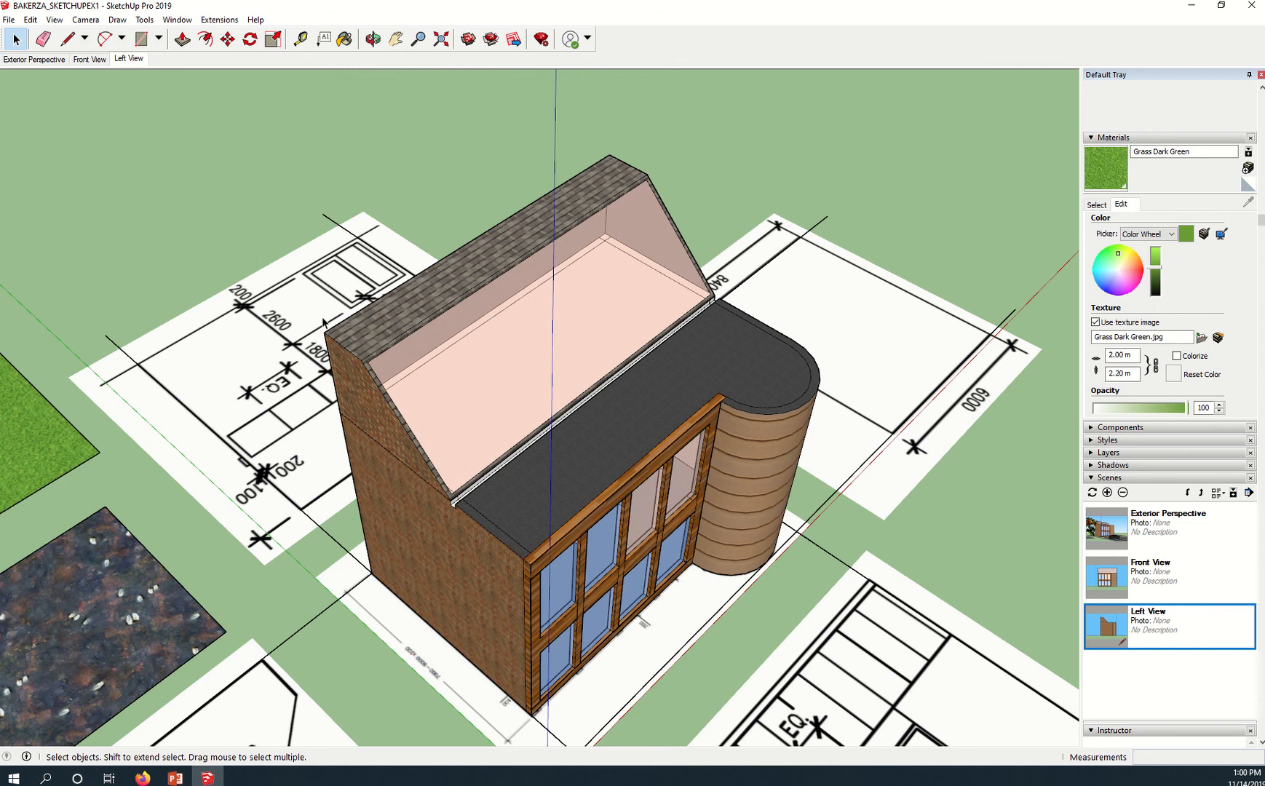
{"action": "middle_click_drag", "start_coordinate": [607, 566], "coordinate": [658, 601]}
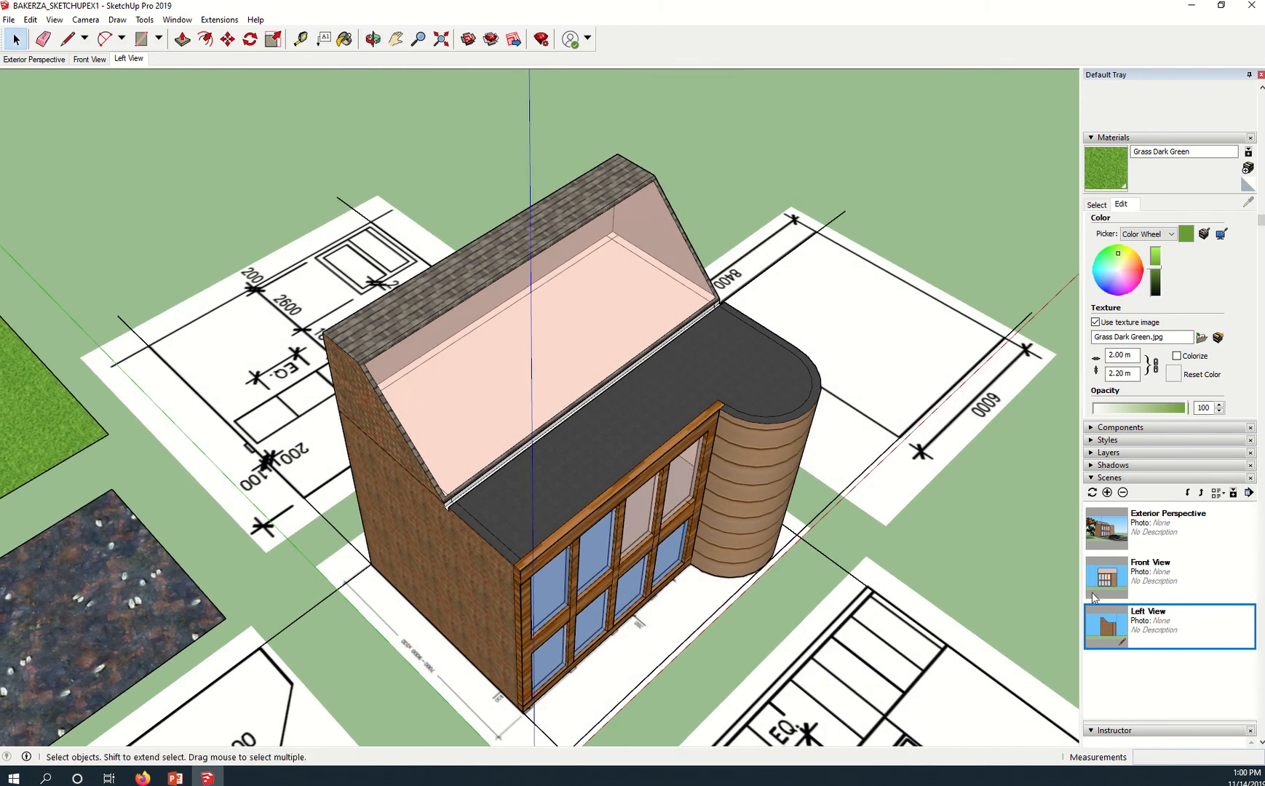
Add a scene of the elevated perspective and name it Birds eye View.
{"action": "left_click", "coordinate": [1107, 493]}
{"action": "left_click", "coordinate": [1167, 681]}
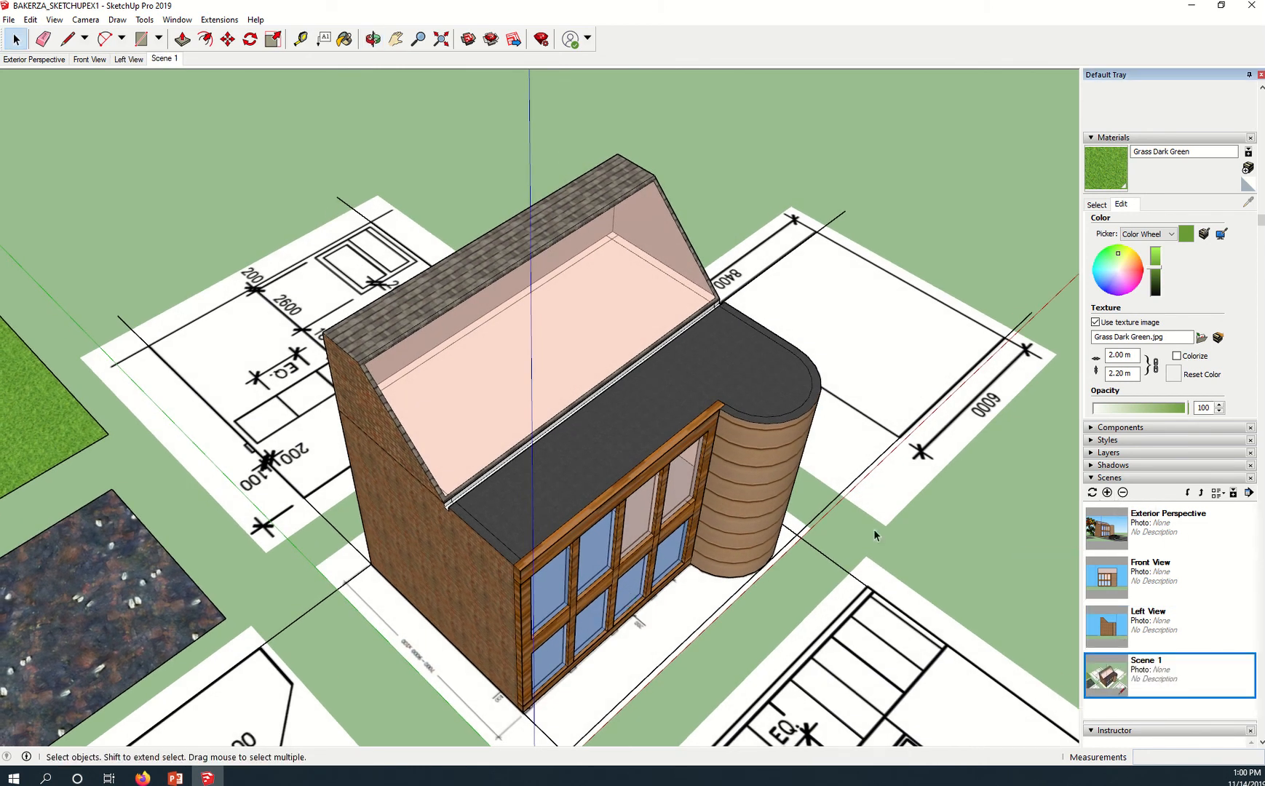
{"action": "right_click", "coordinate": [165, 59]}
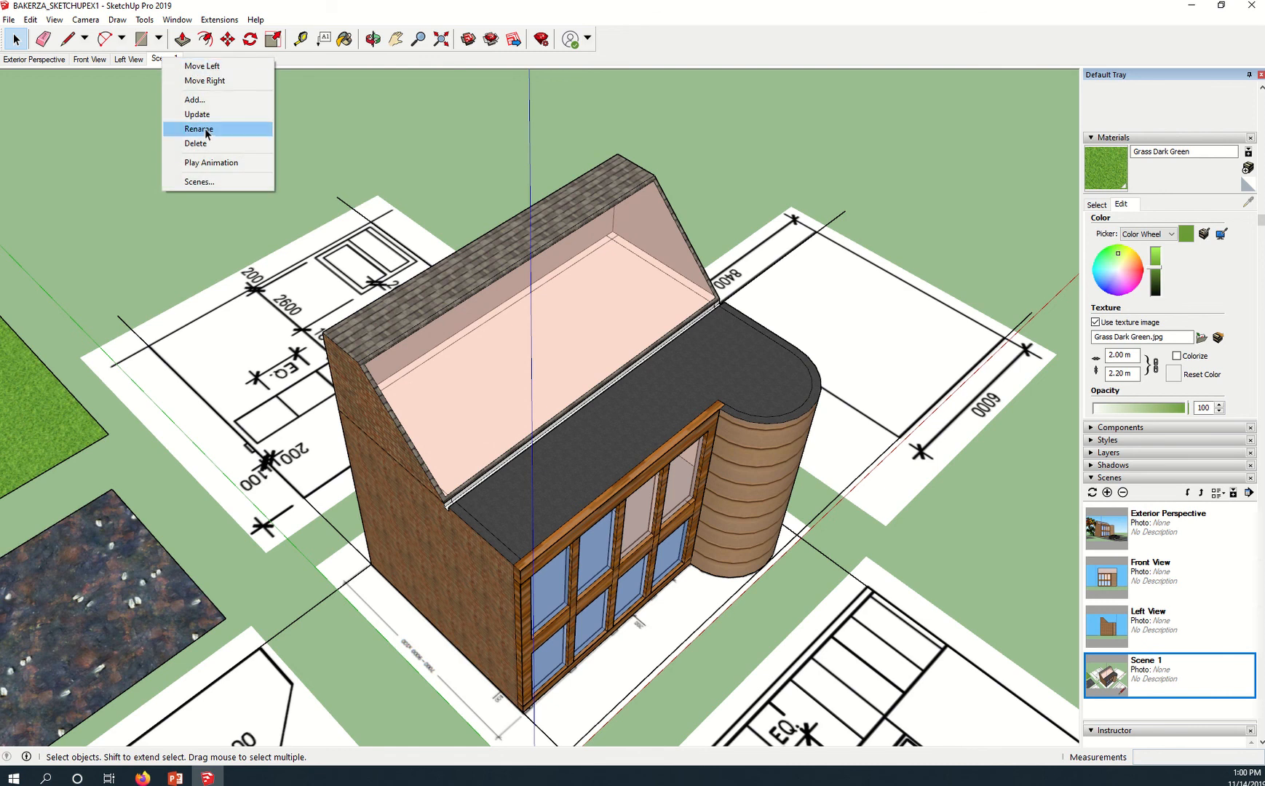
{"action": "left_click", "coordinate": [248, 131]}
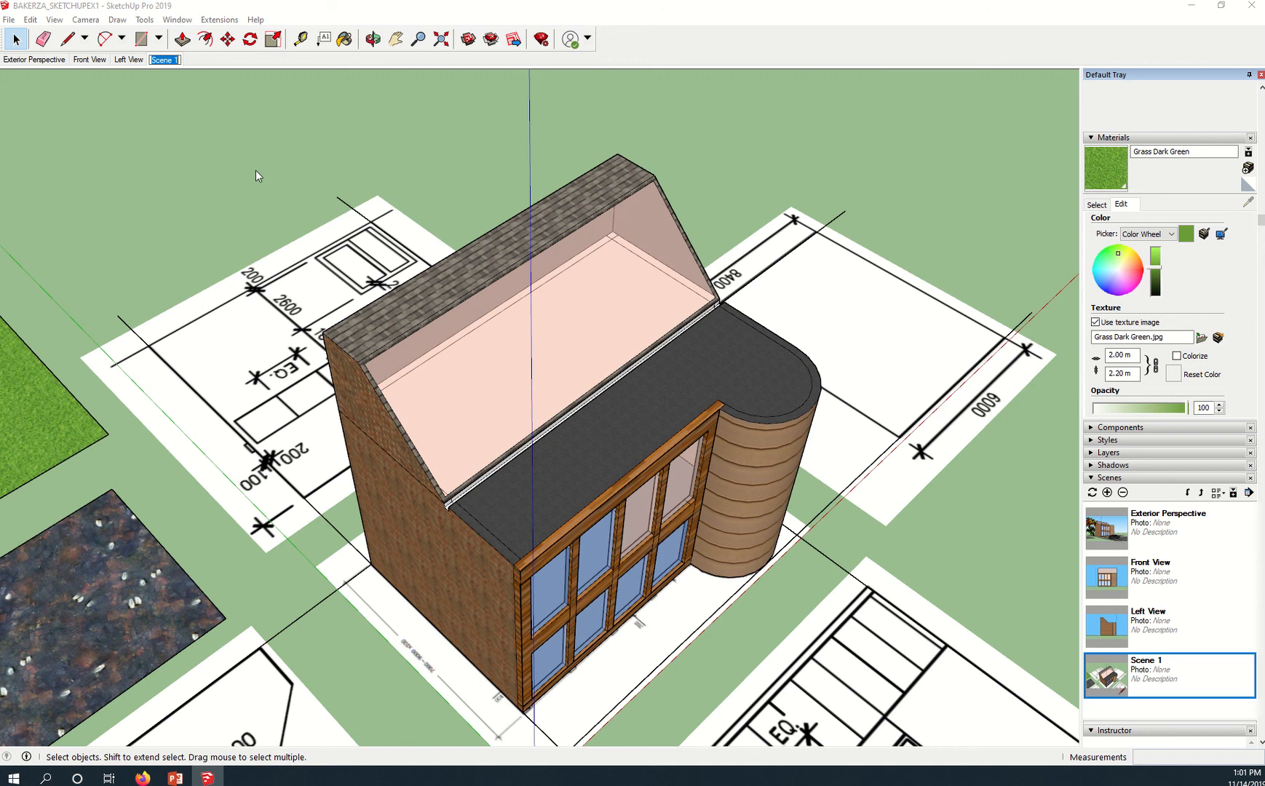
{"action": "type", "text": "Birds eye View"}
{"action": "key", "text": "Return"}
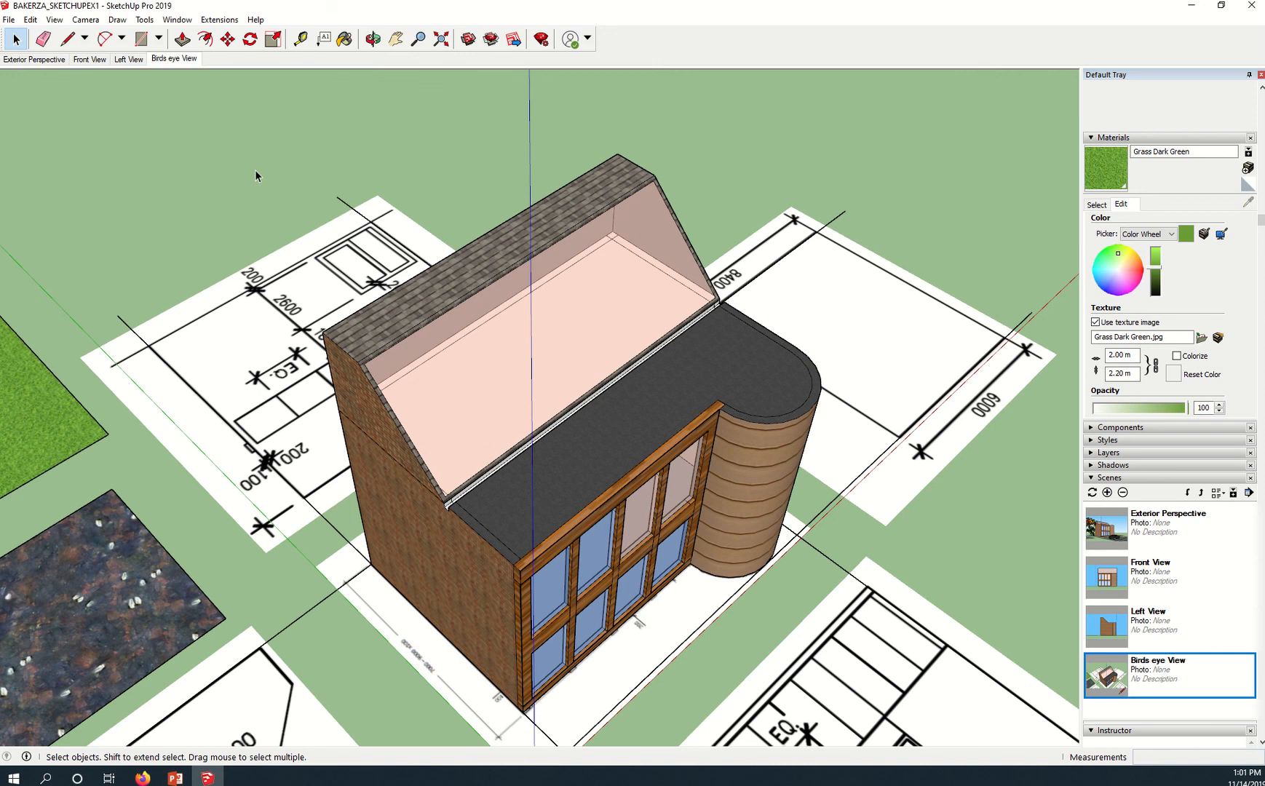
Review the saved scenes in order: Exterior Perspective, Front View, Left View and Birds eye View.
{"action": "left_click", "coordinate": [29, 60]}
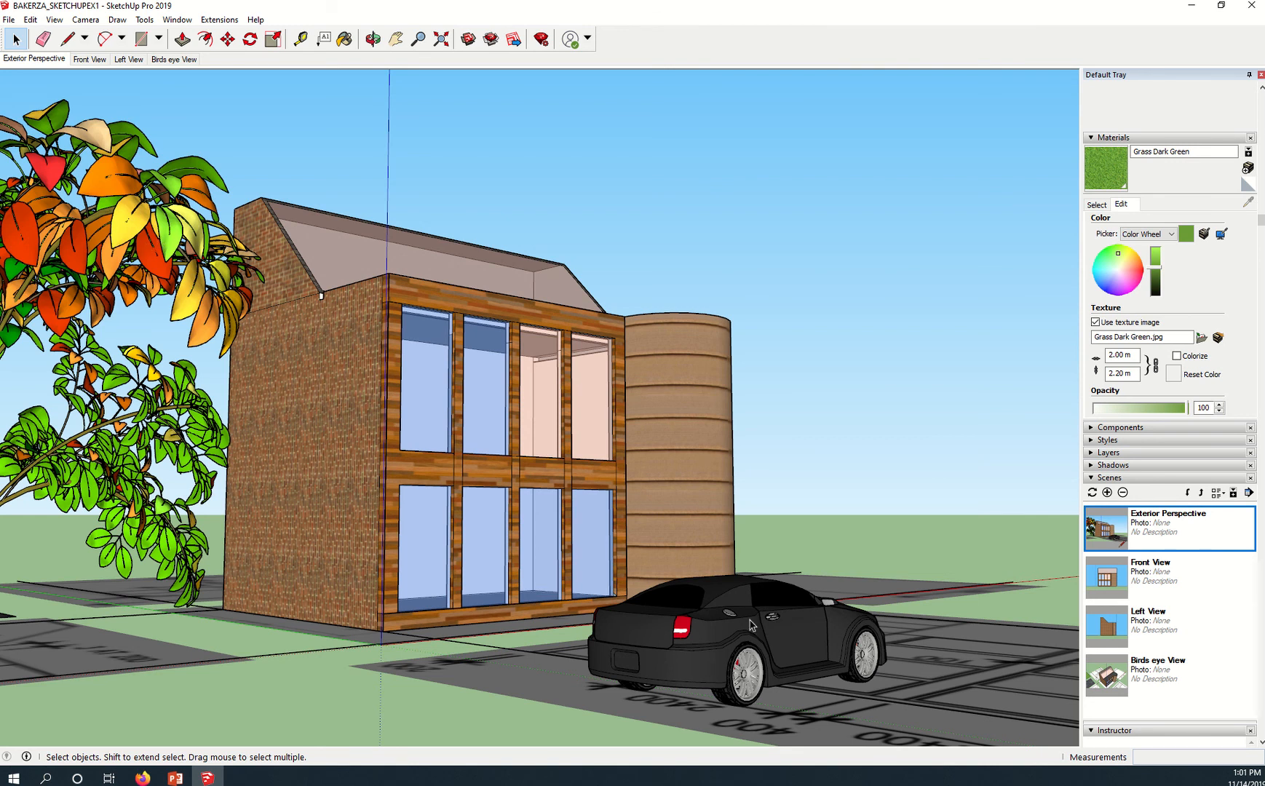
{"action": "left_click", "coordinate": [93, 62]}
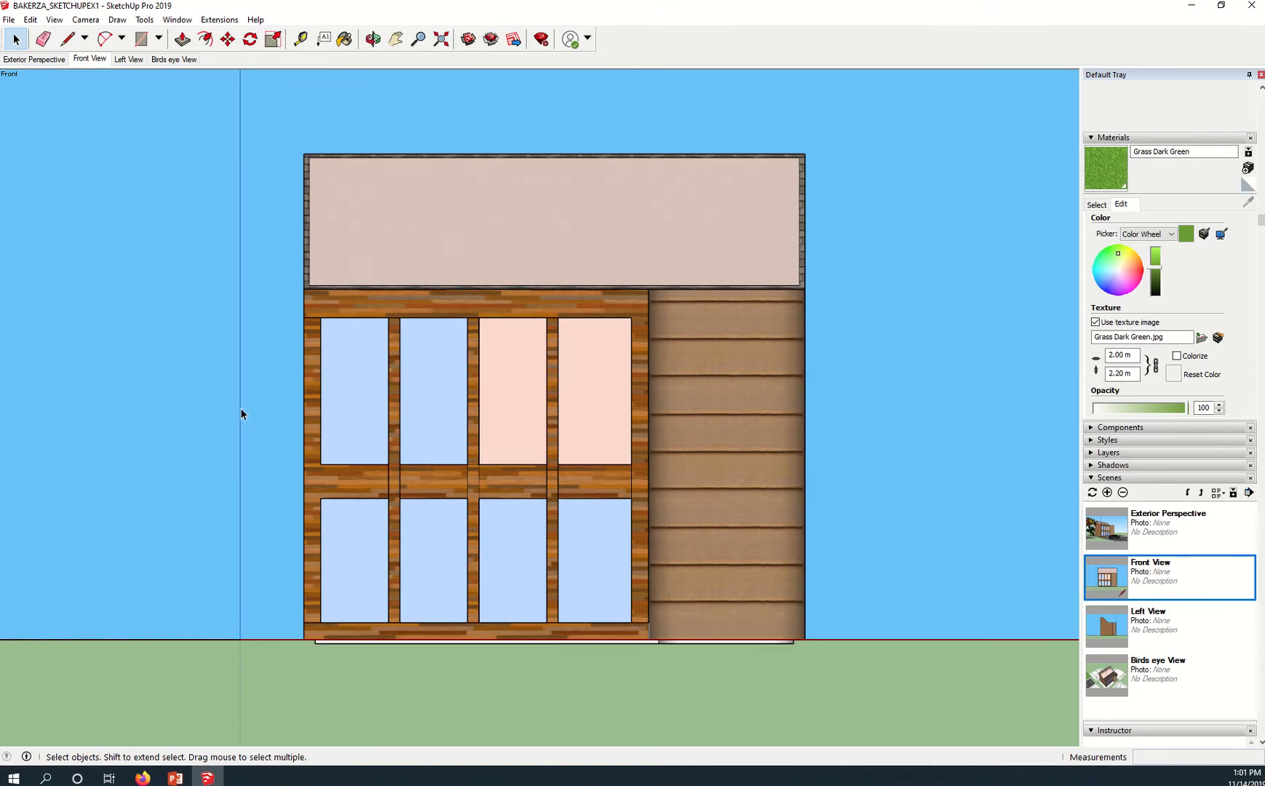
{"action": "left_click", "coordinate": [124, 62]}
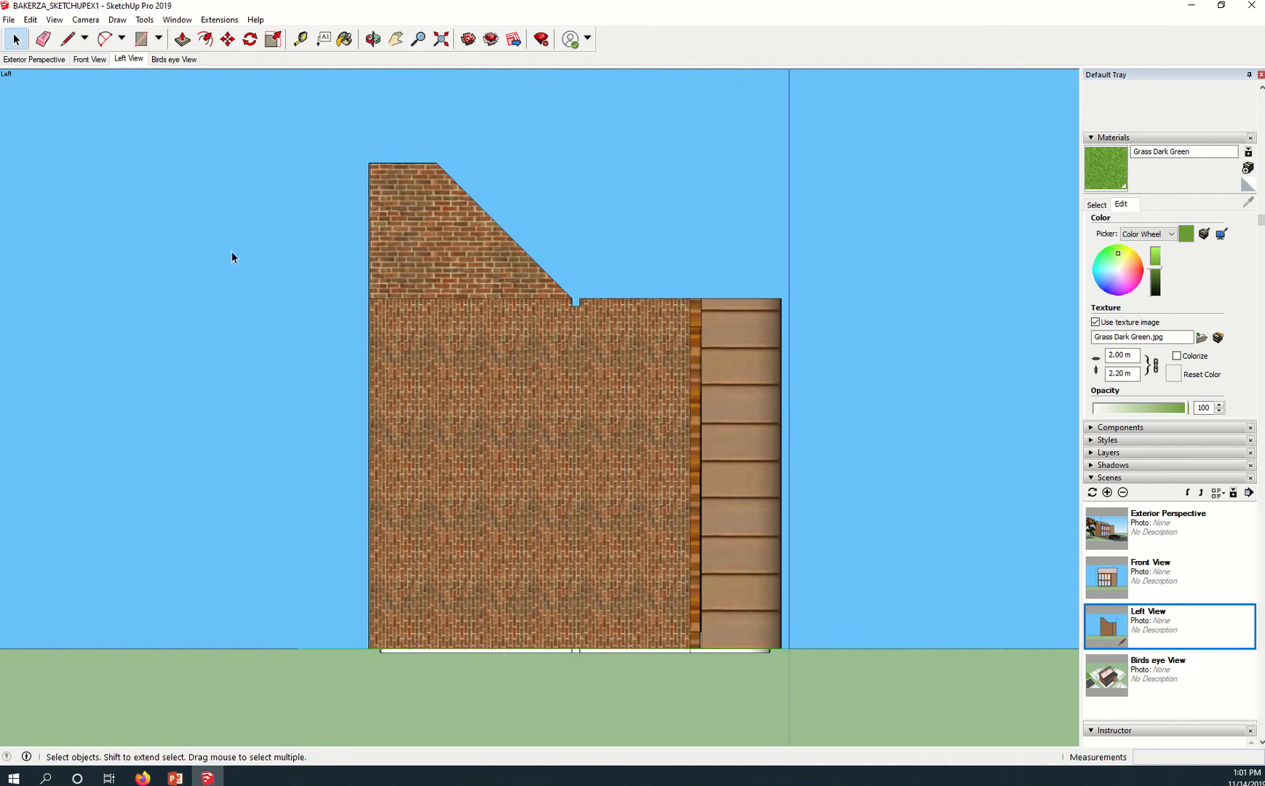
{"action": "left_click", "coordinate": [175, 60]}
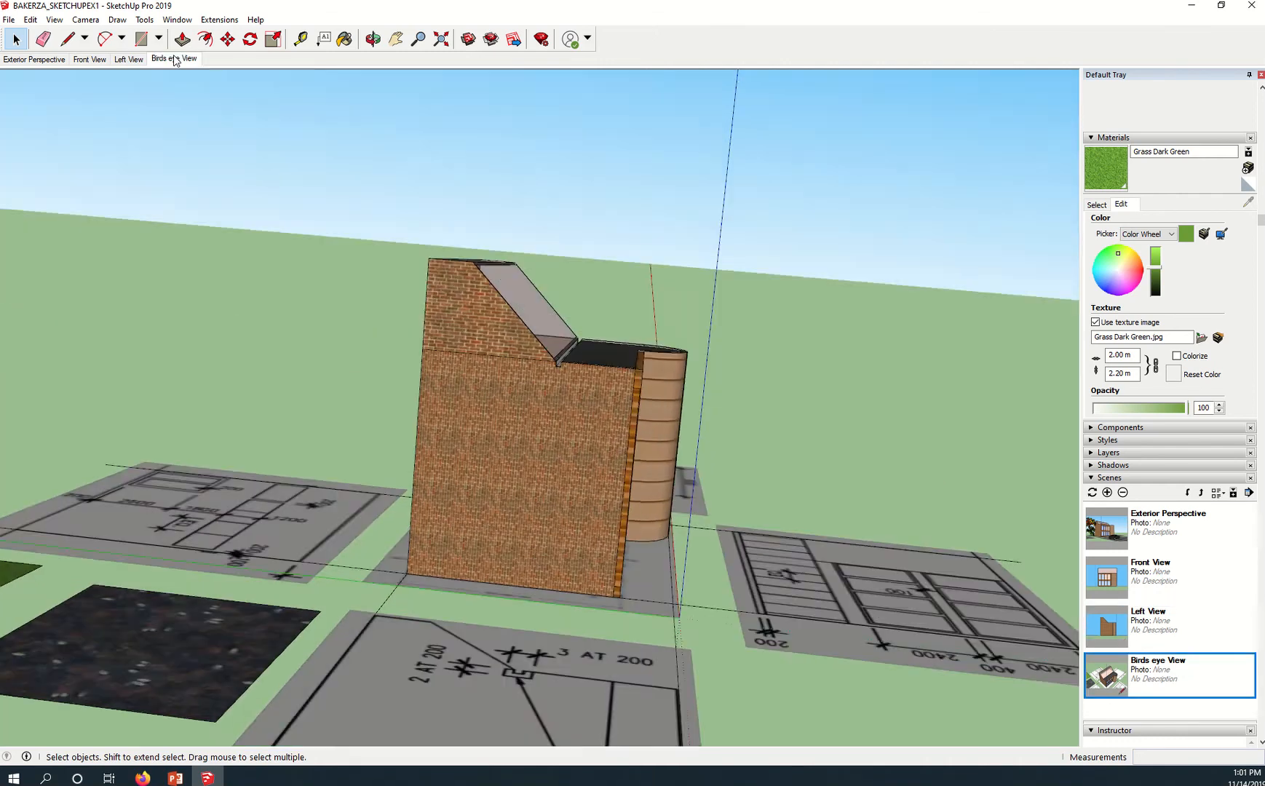